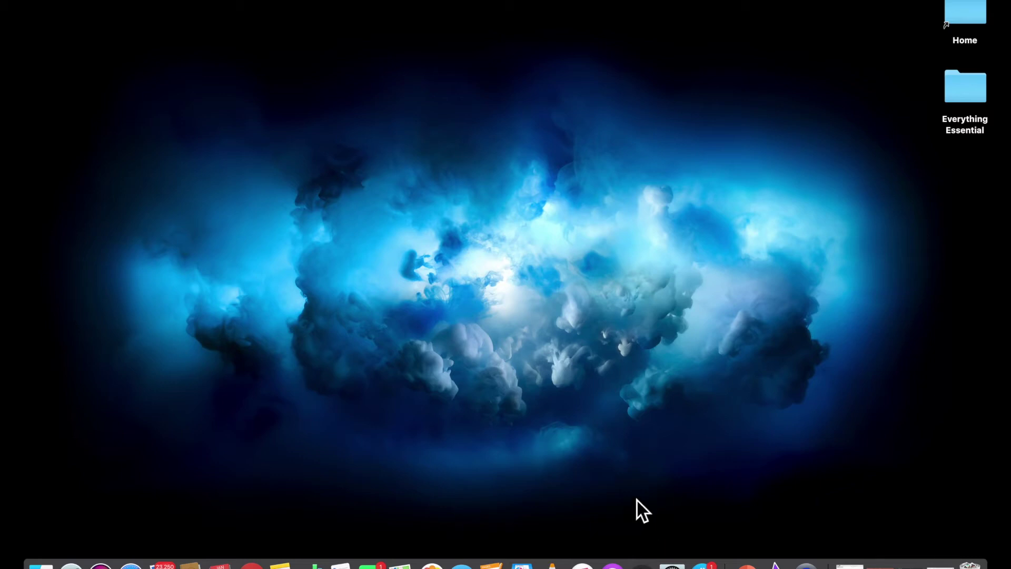
# Step: Write a Notes intro about adding text in iMovie using PowerPoint or Word, ending with 'Lets Begin'
pyautogui.click(281, 564)
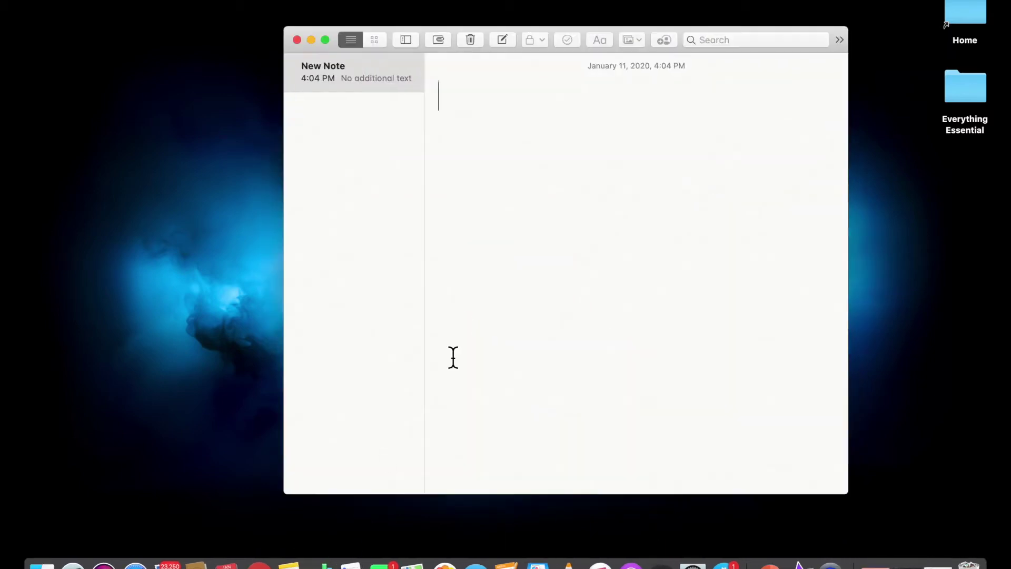
pyautogui.write('Hello Everyone')
pyautogui.write('In this ')
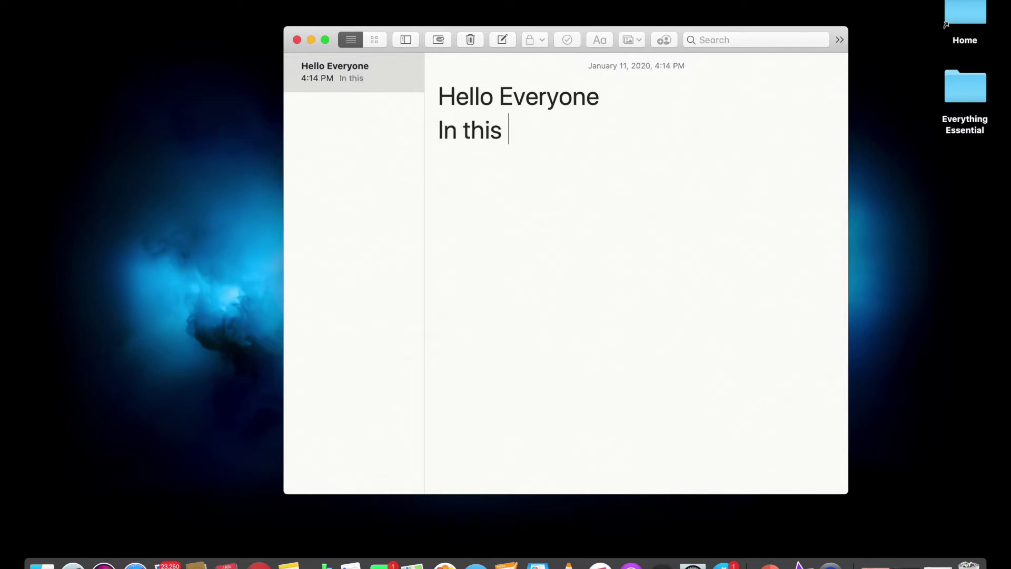
pyautogui.write('vide')
pyautogui.write(' am going to show you, how to add text in imovies using MS Power ')
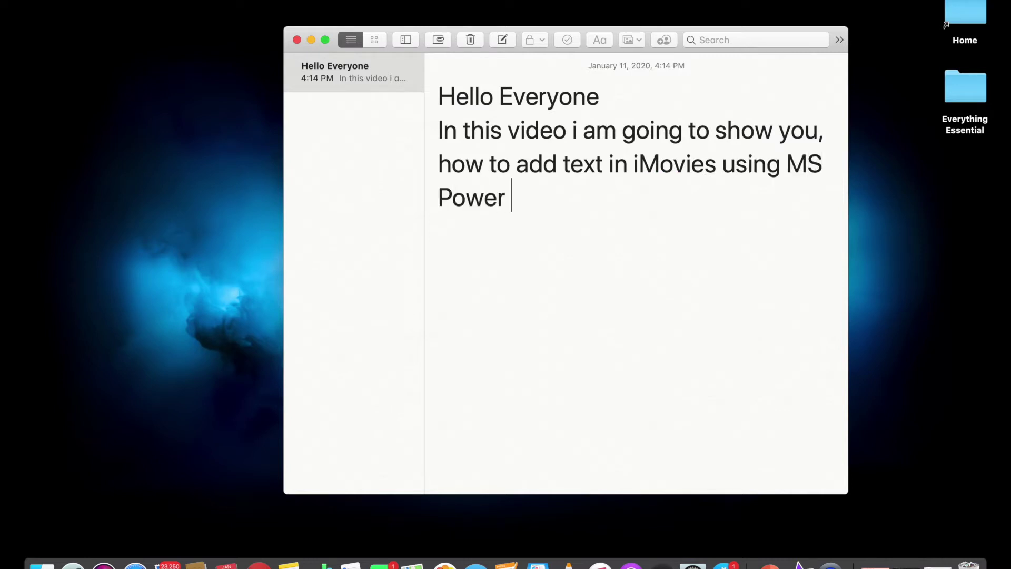
pyautogui.write('Pointor M')
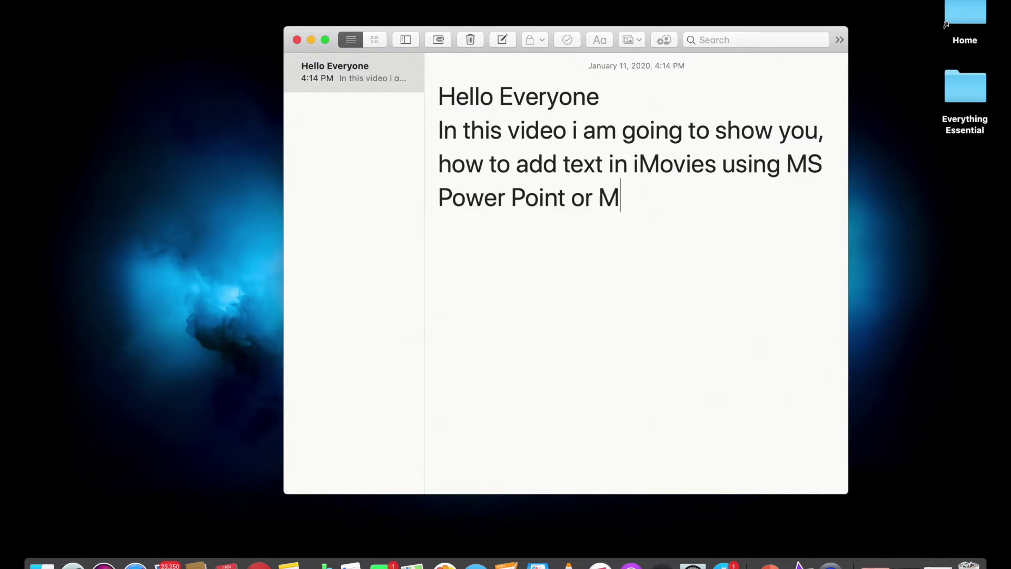
pyautogui.write('Word')
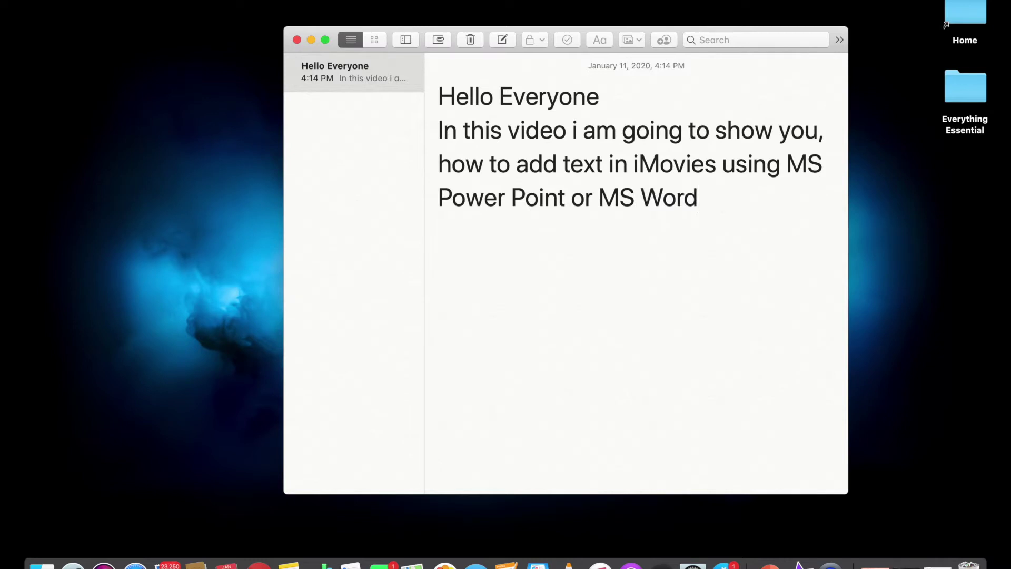
pyautogui.write('ets B')
pyautogui.write('egin...')
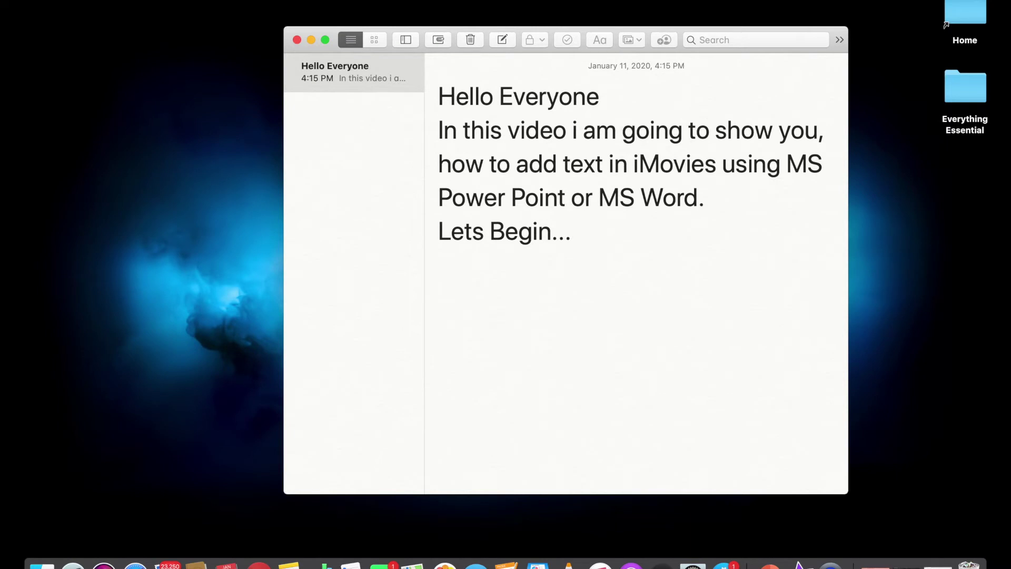
pyautogui.press('super+h')
# Step: Place the Retro background on the iMovie timeline as a 4-second clip, then hide iMovie
pyautogui.click(774, 562)
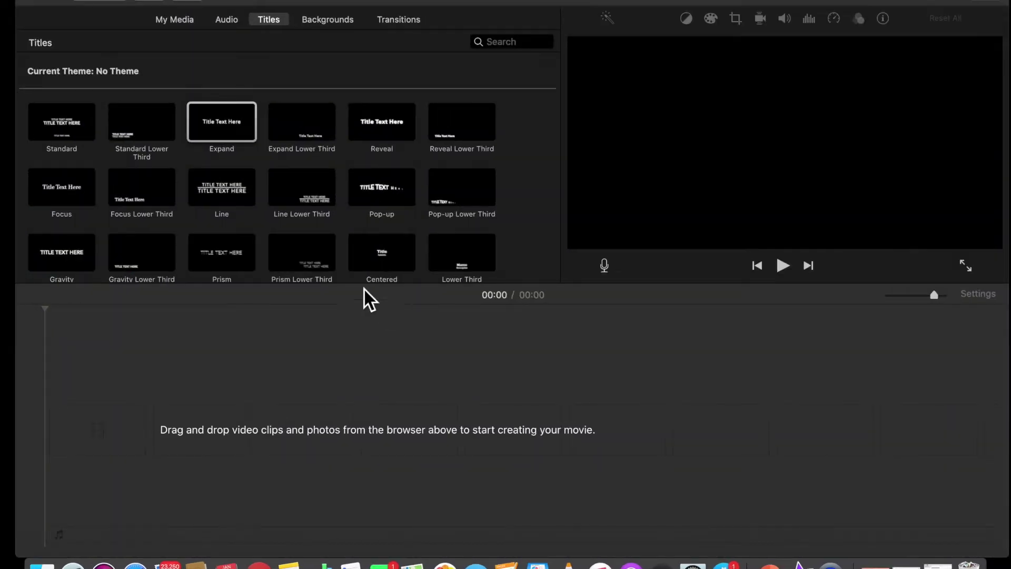
pyautogui.click(343, 21)
pyautogui.moveTo(243, 120)
pyautogui.mouseDown()
pyautogui.moveTo(260, 293)
pyautogui.moveTo(117, 418)
pyautogui.mouseUp()
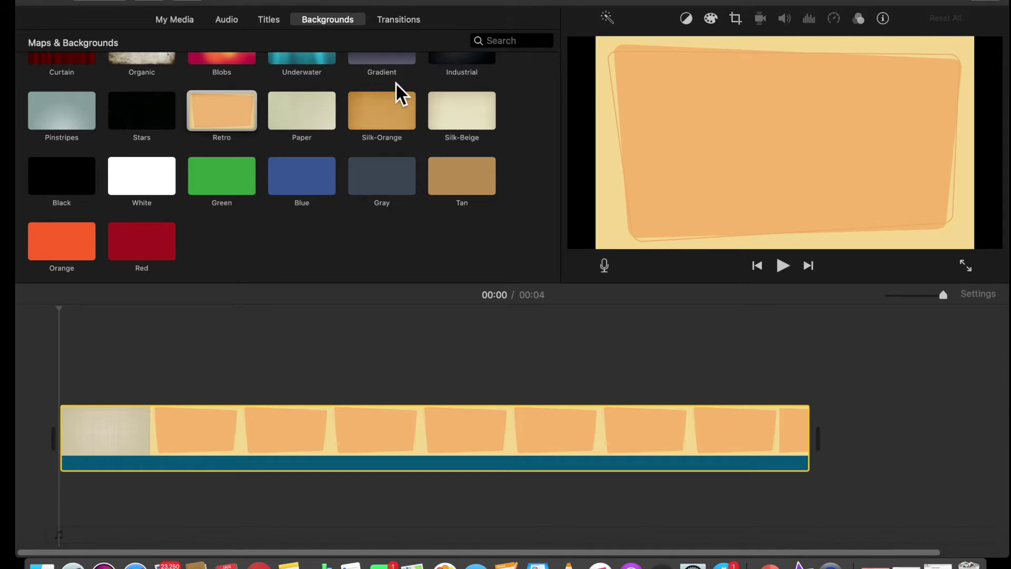
pyautogui.press('super+h')
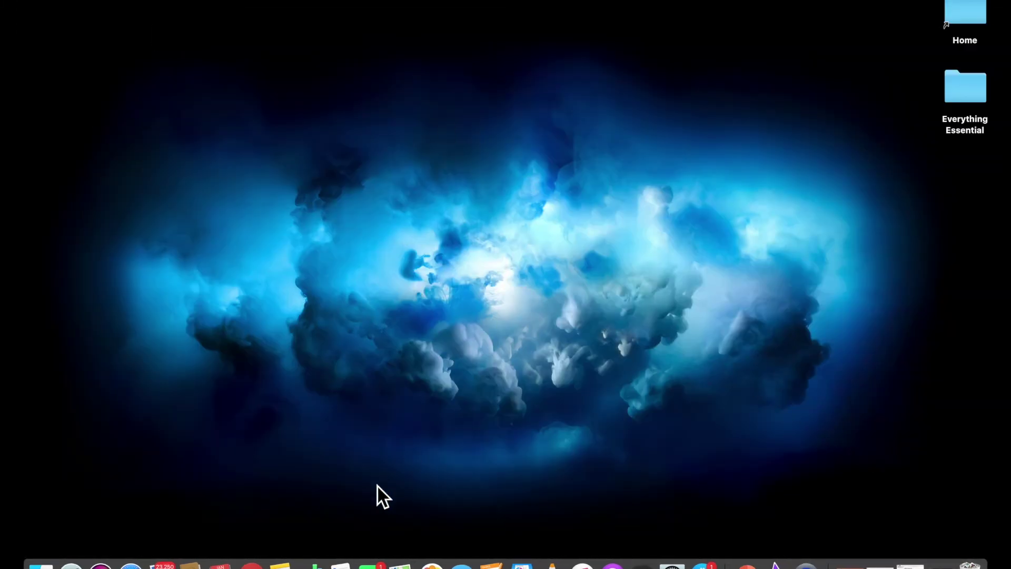
pyautogui.click(252, 566)
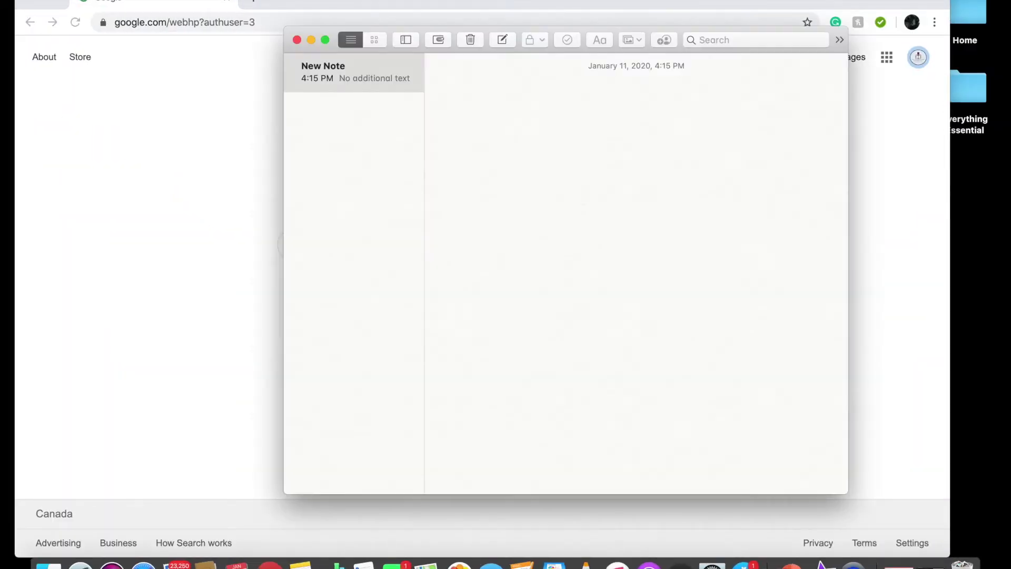
# Step: Add the note 'Open Google and download any png format image', then search Google for png
pyautogui.write('Open Google and download any png format image')
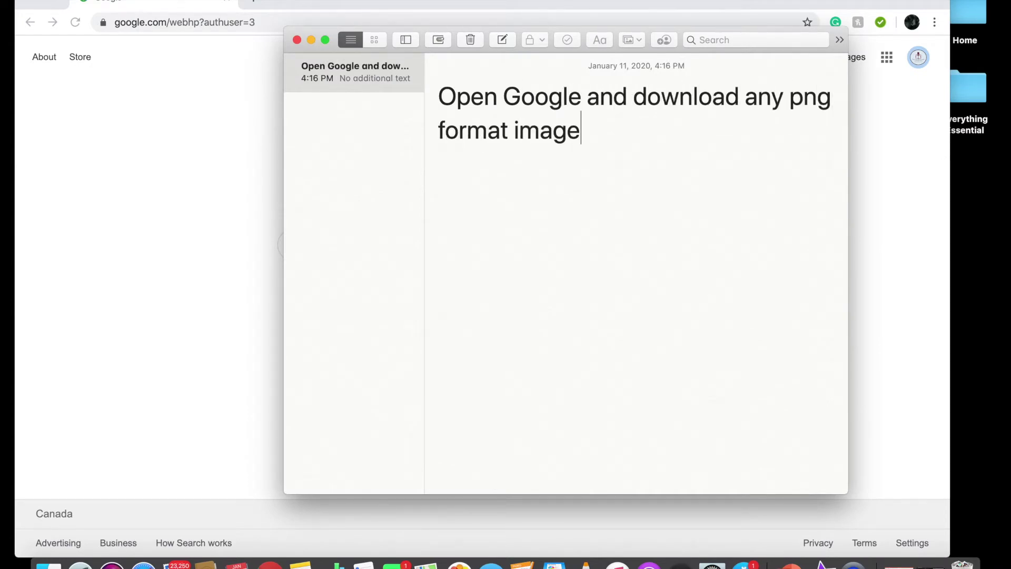
pyautogui.click(311, 39)
pyautogui.click(351, 240)
pyautogui.write('png')
pyautogui.press('Return')
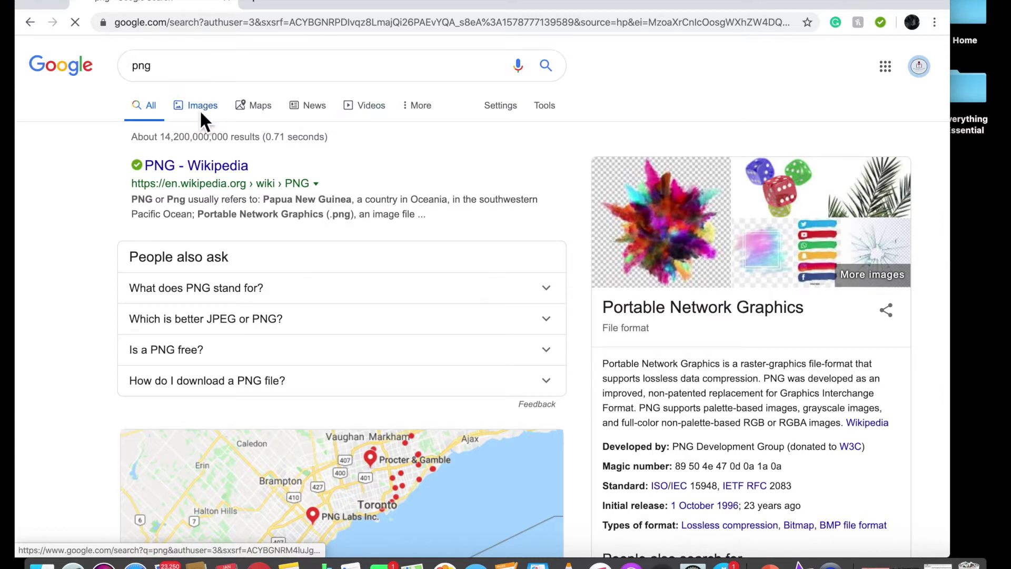
# Step: Save the fireball PNG from Google's png image results to the Desktop, then close Chrome
pyautogui.click(200, 107)
pyautogui.click(135, 239)
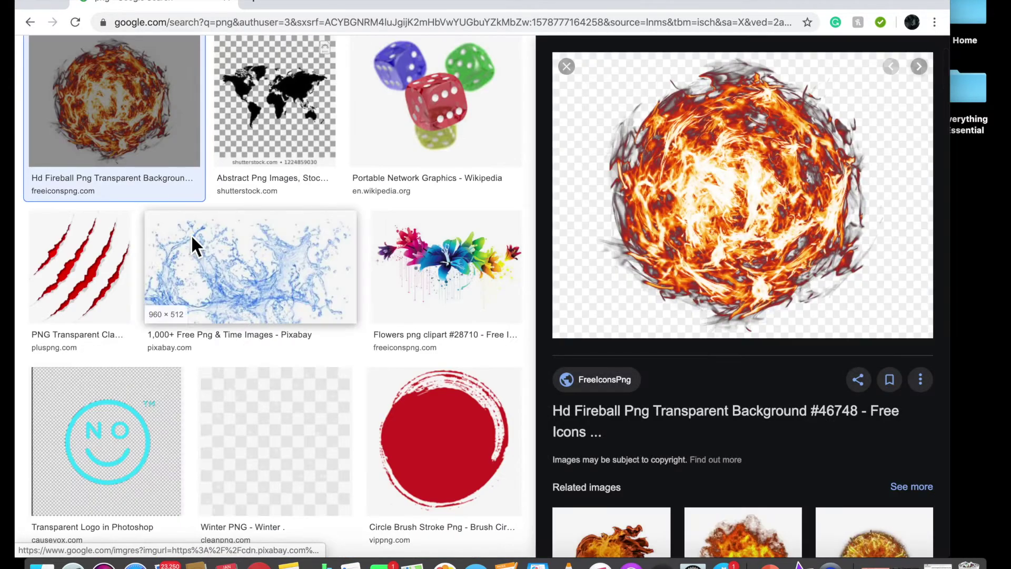
pyautogui.rightClick(690, 182)
pyautogui.press('Return')
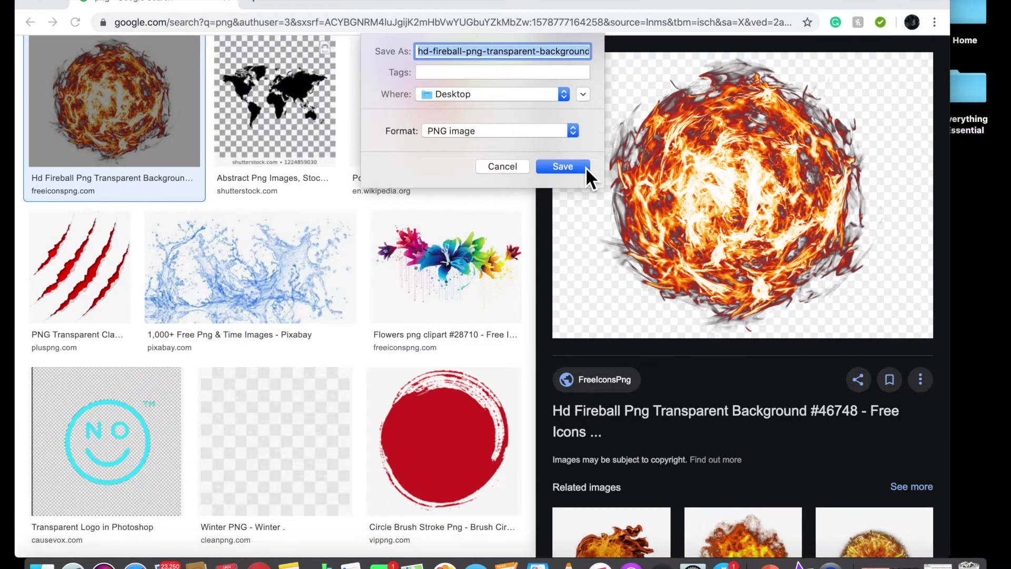
pyautogui.click(585, 167)
pyautogui.click(229, 3)
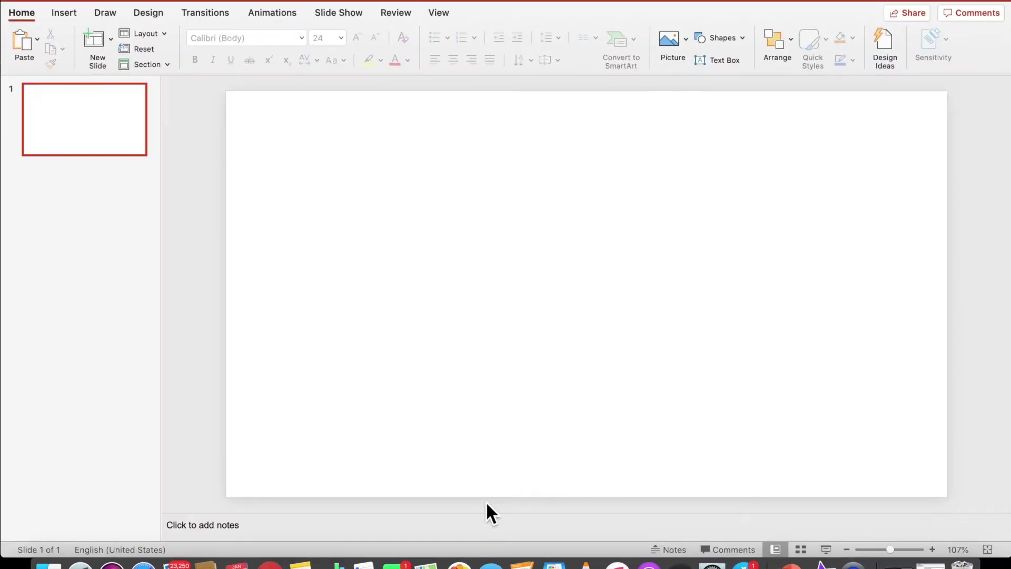
# Step: Write a note telling viewers to create Word Art of their text in PowerPoint
pyautogui.click(301, 563)
pyautogui.write('Now go to Power Point ')
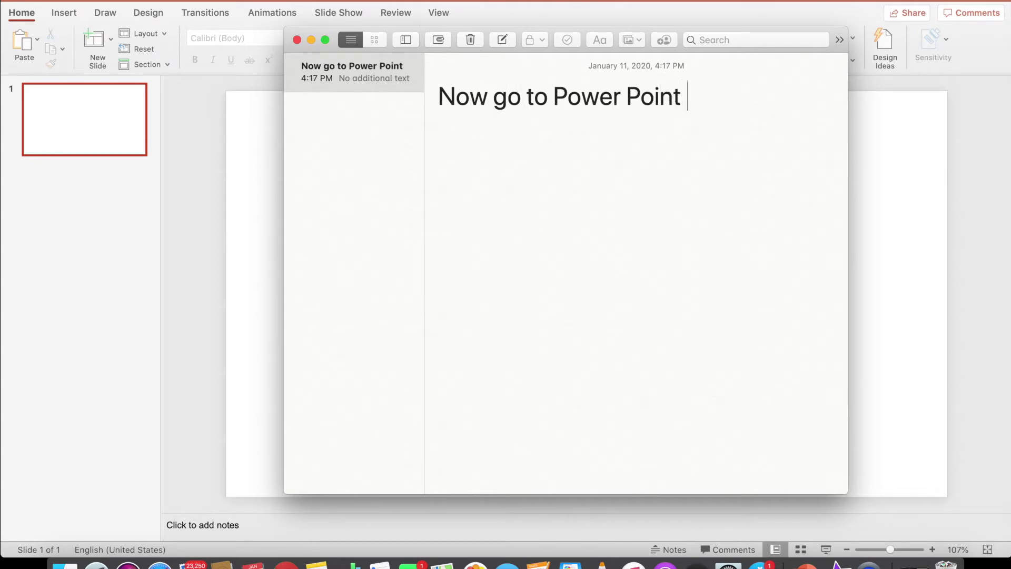
pyautogui.write('and create a ')
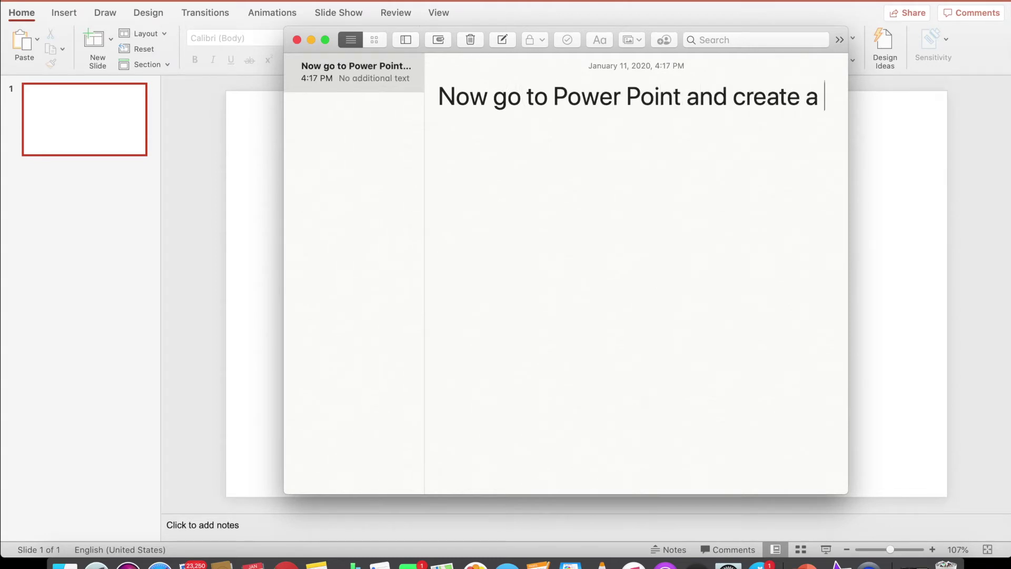
pyautogui.write('word Art')
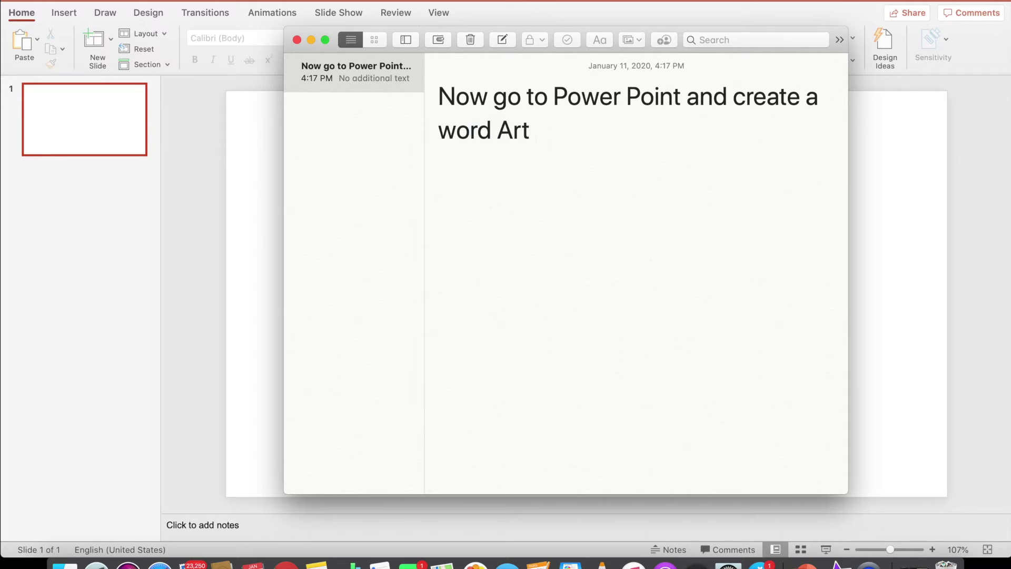
pyautogui.write(' of whatever te')
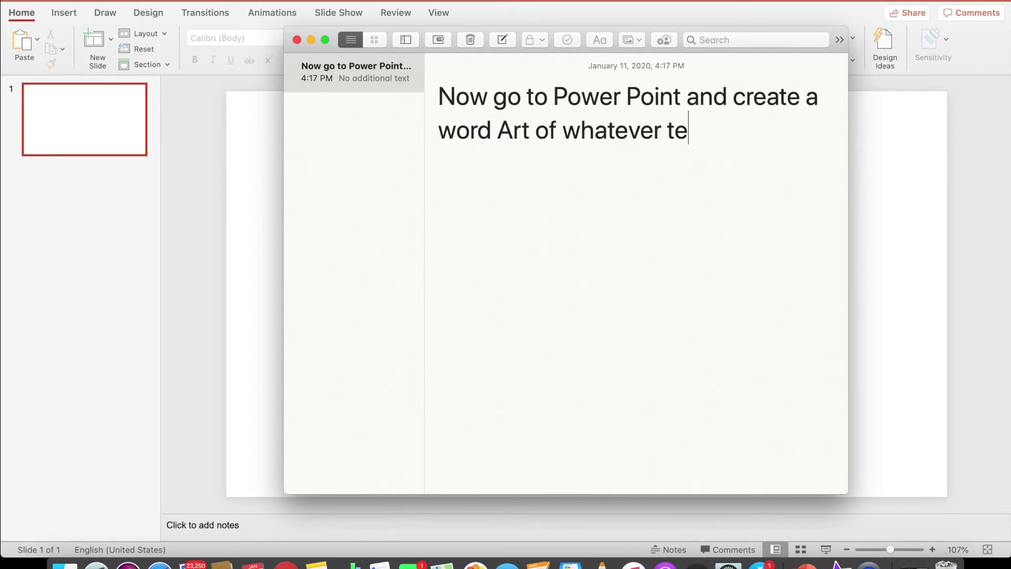
pyautogui.write('xt you want to add in your video')
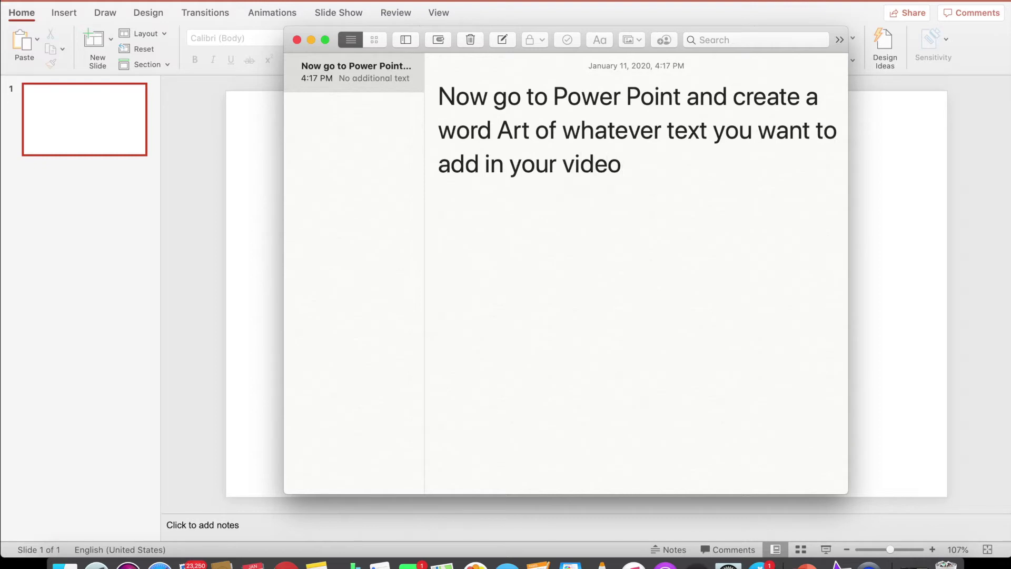
pyautogui.press('super+h')
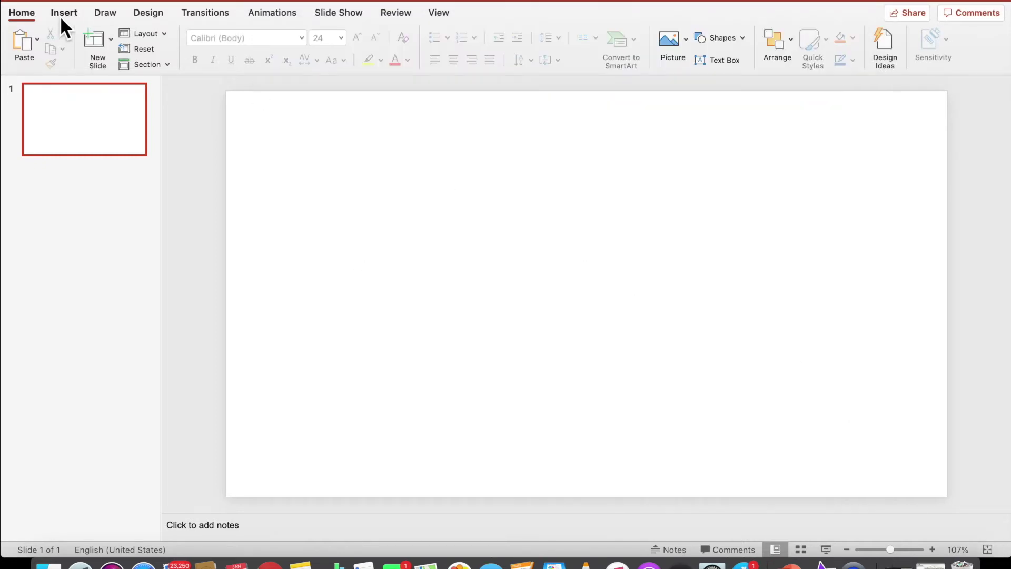
# Step: Insert outlined WordArt reading 'Subscribe to', 'Everything', 'Essential' on three separate lines
pyautogui.click(64, 13)
pyautogui.click(693, 65)
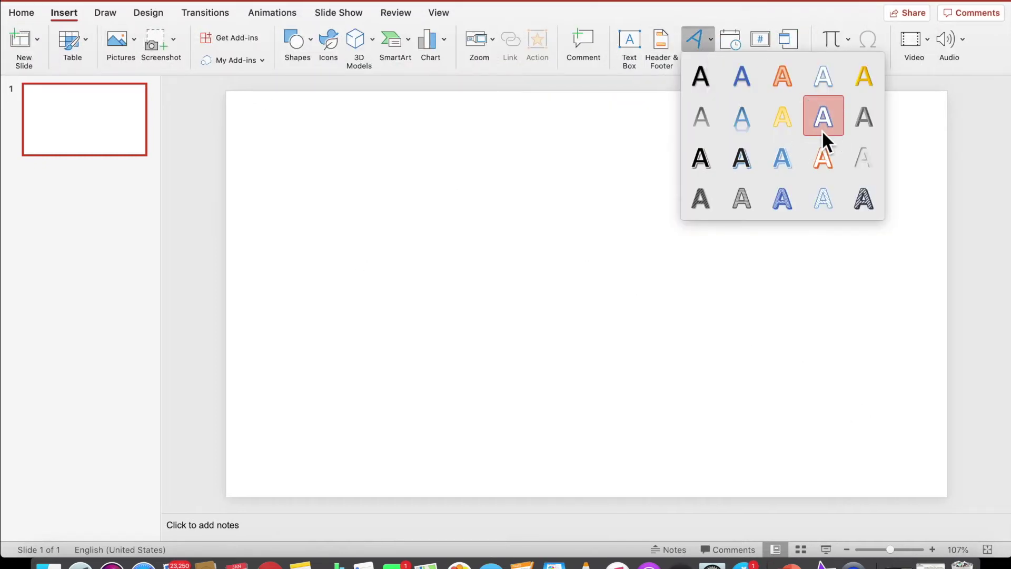
pyautogui.click(822, 130)
pyautogui.write('Subscribe to')
pyautogui.press('Return')
pyautogui.write('Everything')
pyautogui.press('Return')
pyautogui.write('Essential')
pyautogui.write('Now c')
pyautogui.write('opy the ')
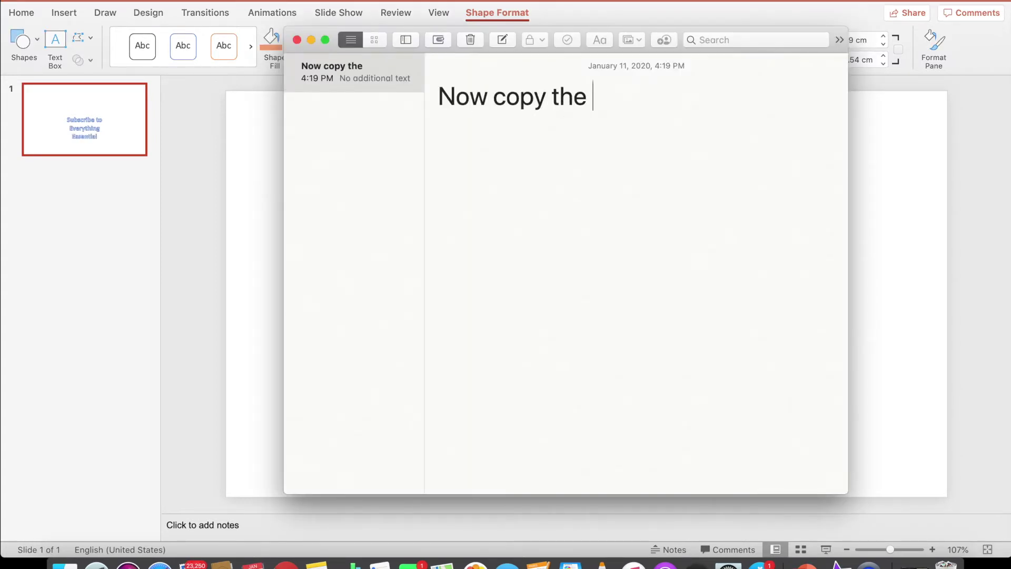
pyautogui.write('word art..')
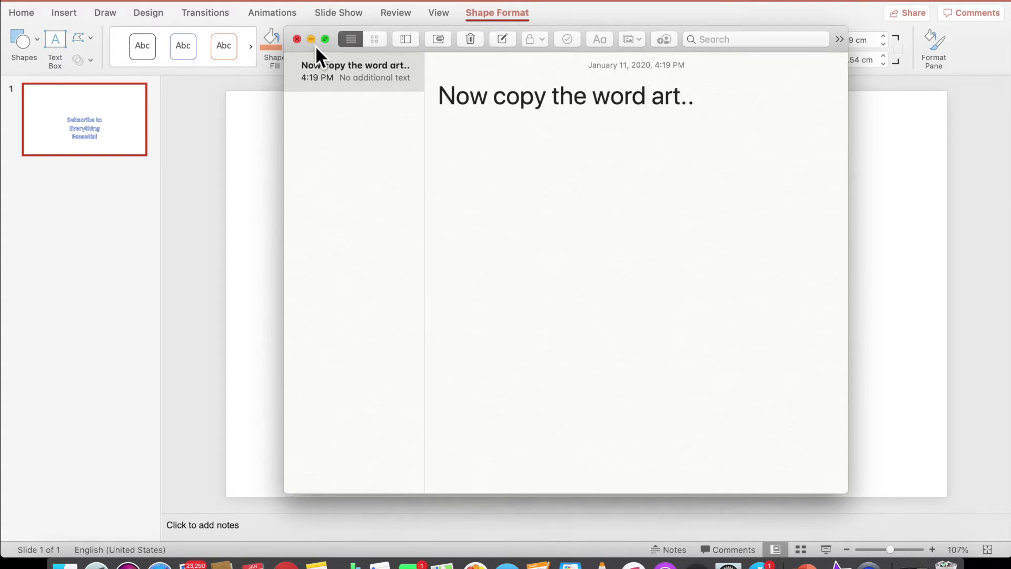
# Step: Copy the 'Subscribe to Everything Essential' WordArt from the PowerPoint slide
pyautogui.click(311, 41)
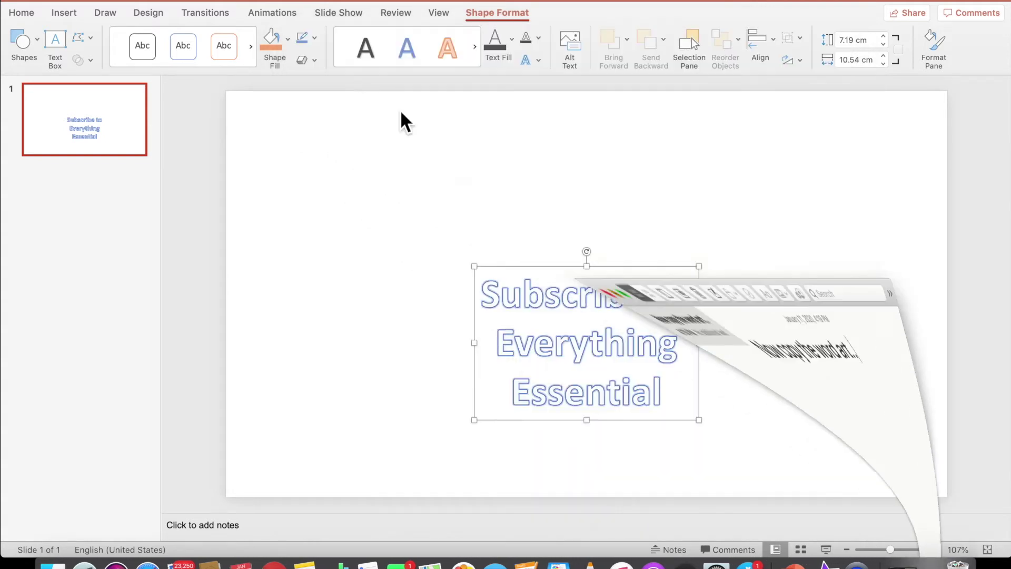
pyautogui.rightClick(568, 280)
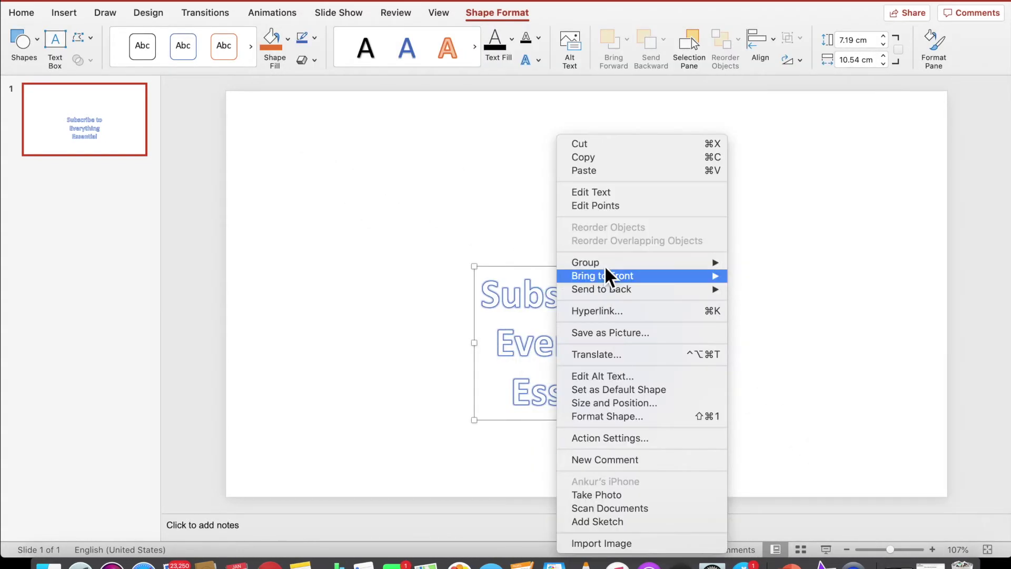
pyautogui.click(599, 160)
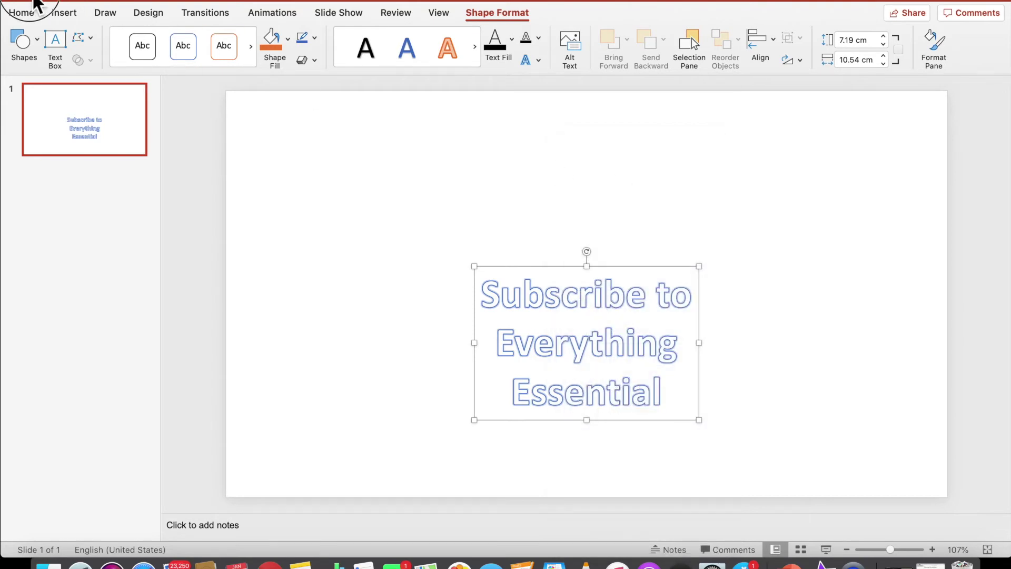
# Step: Open the fireball PNG in Preview and write a note to select all and delete it
pyautogui.moveTo(1, 1)
pyautogui.doubleClick(971, 80)
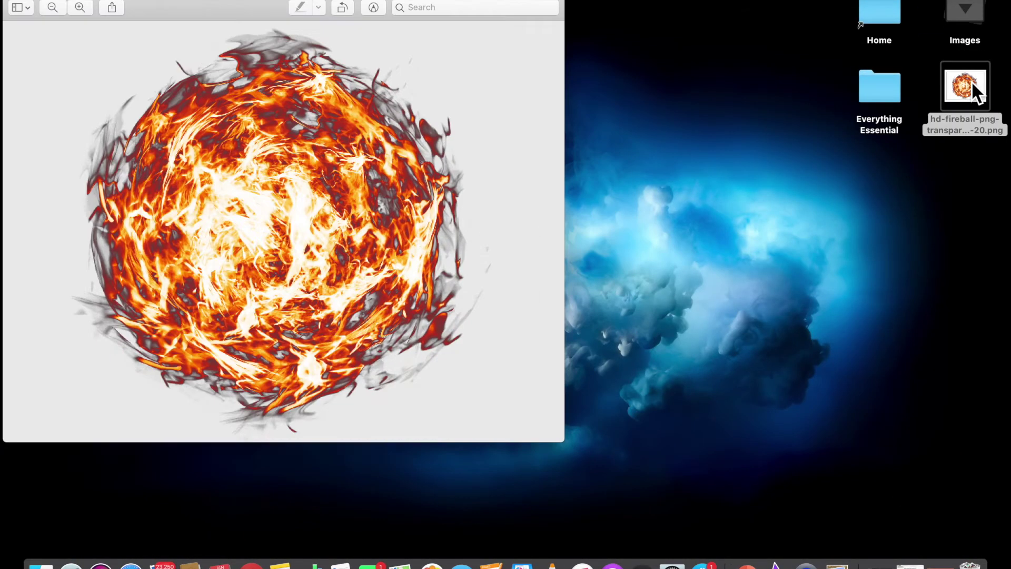
pyautogui.click(281, 563)
pyautogui.write('Open the downlo')
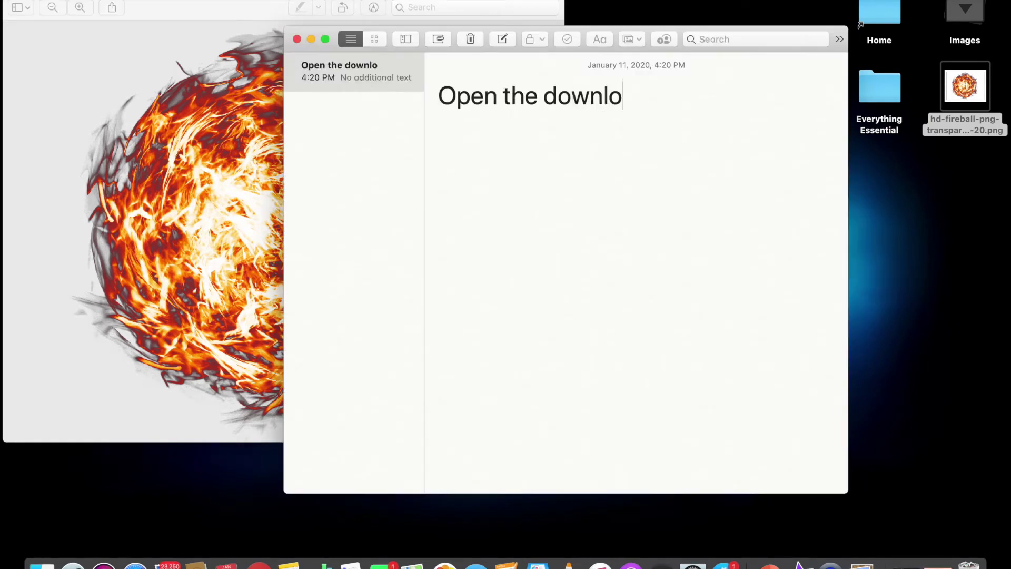
pyautogui.write('aded image and pre')
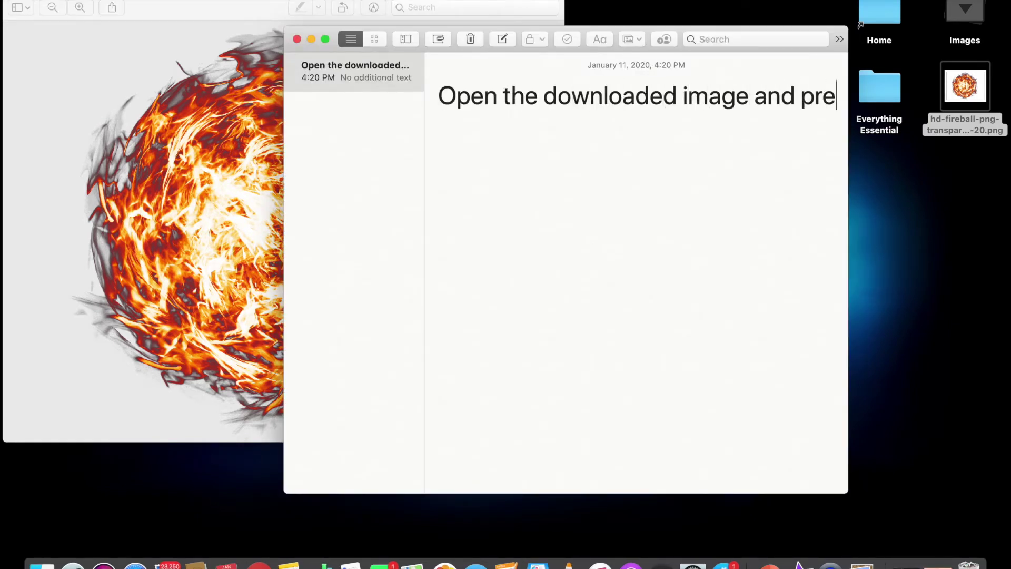
pyautogui.write('ss command+A')
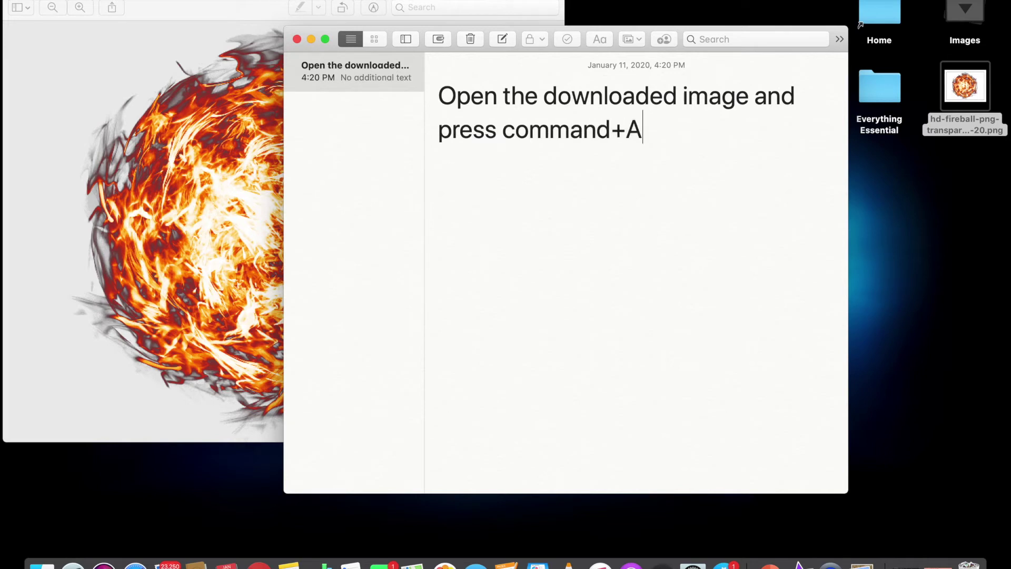
pyautogui.write(' and delete')
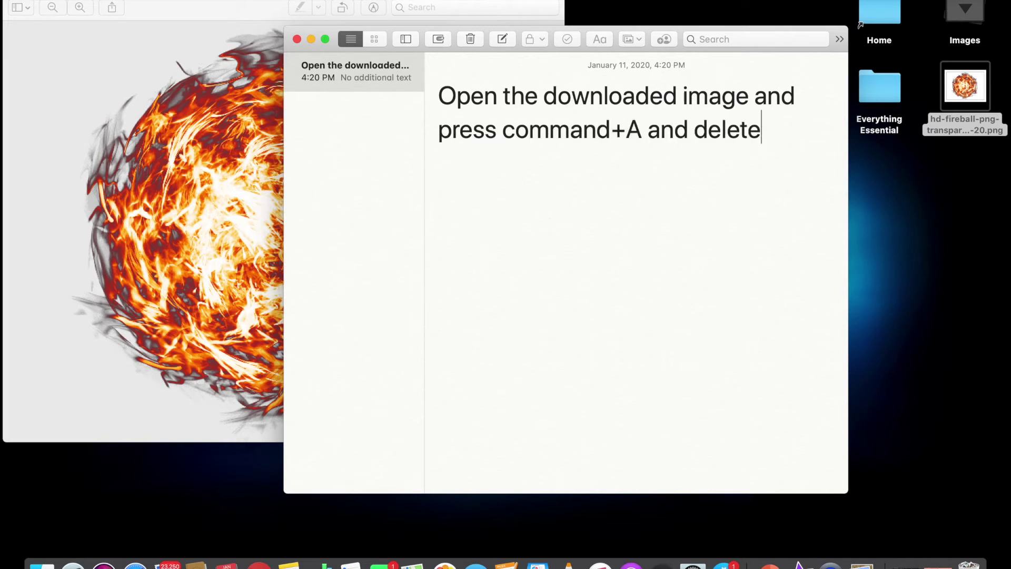
pyautogui.write(' the image y pressi')
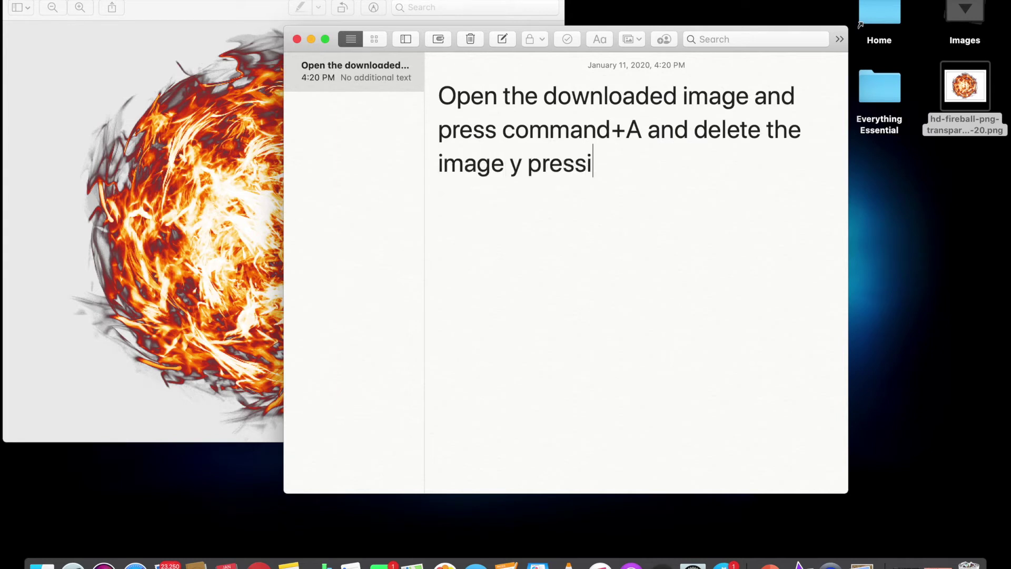
pyautogui.write('ng delete key..')
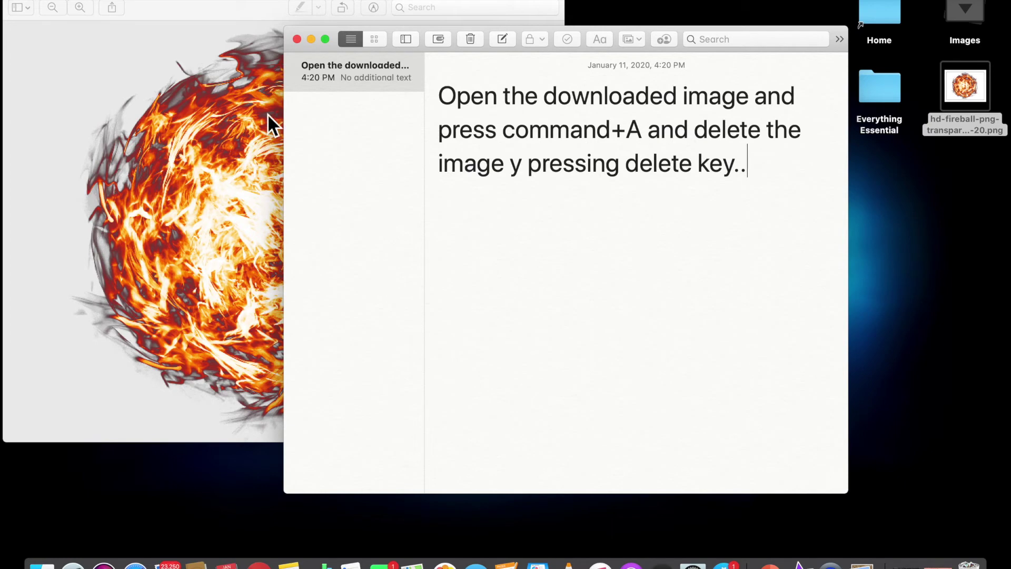
# Step: Delete the fireball image in Preview, leaving a blank canvas
pyautogui.click(312, 40)
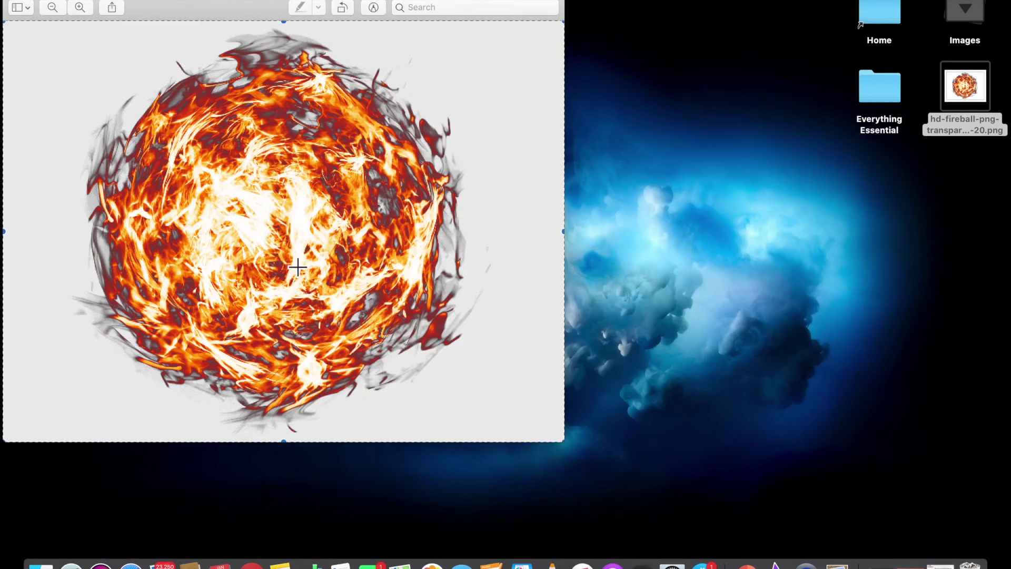
pyautogui.press('Delete')
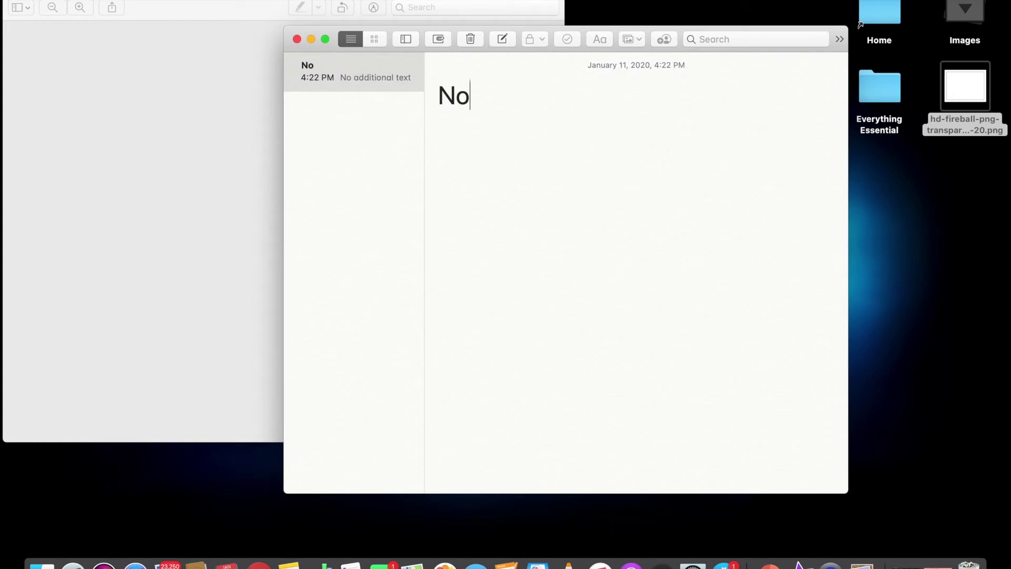
pyautogui.click(281, 565)
# Step: Note the paste step, then paste the WordArt into the blank image and save the PNG
pyautogui.write('paste the copied')
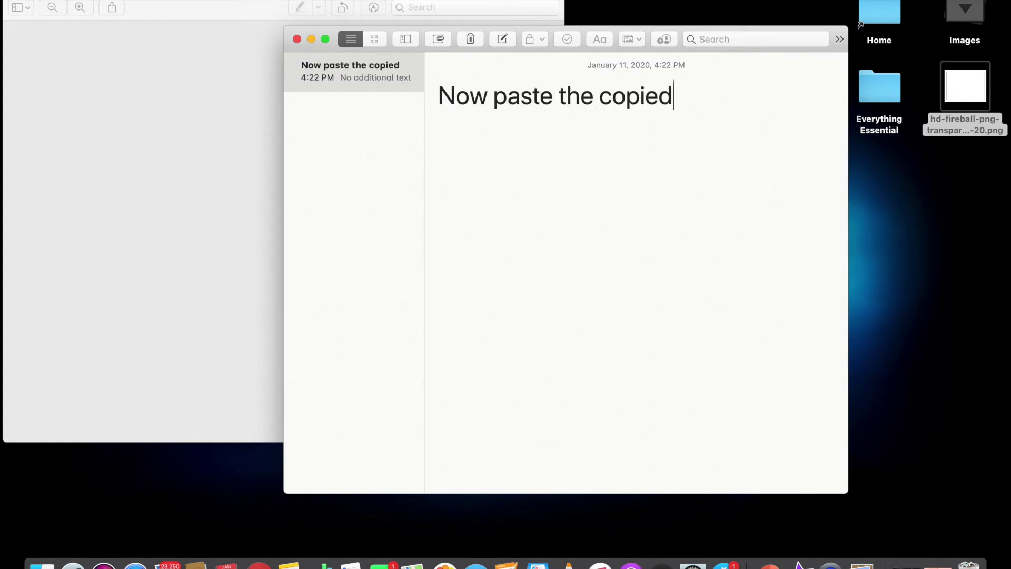
pyautogui.write(' word art')
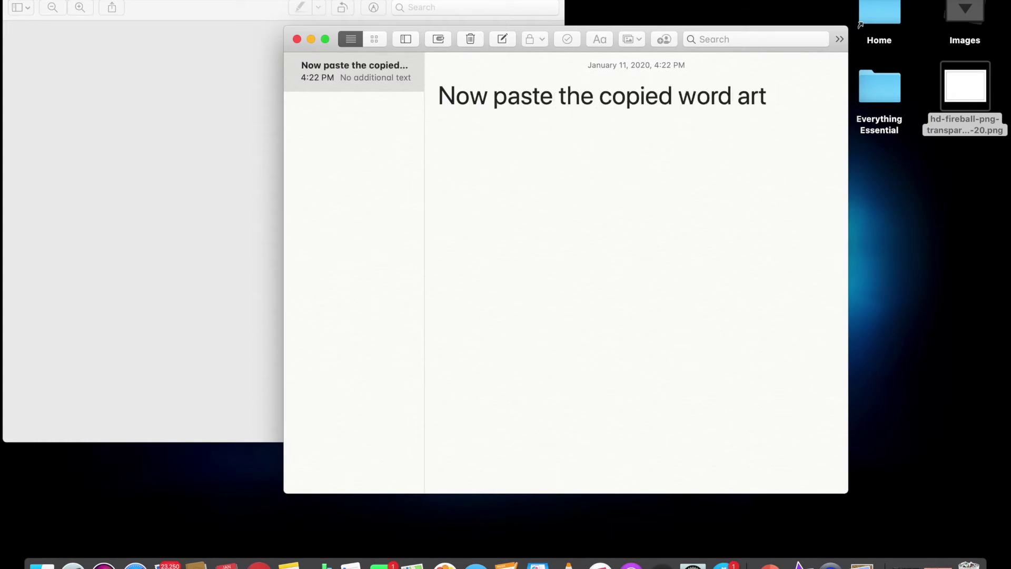
pyautogui.write(' from power point i')
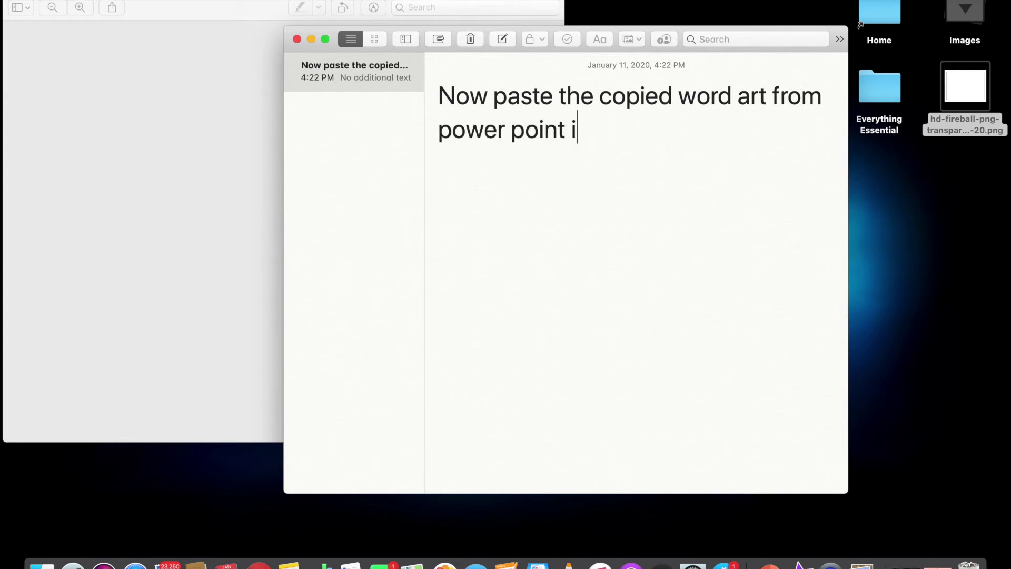
pyautogui.write('n this image using command+')
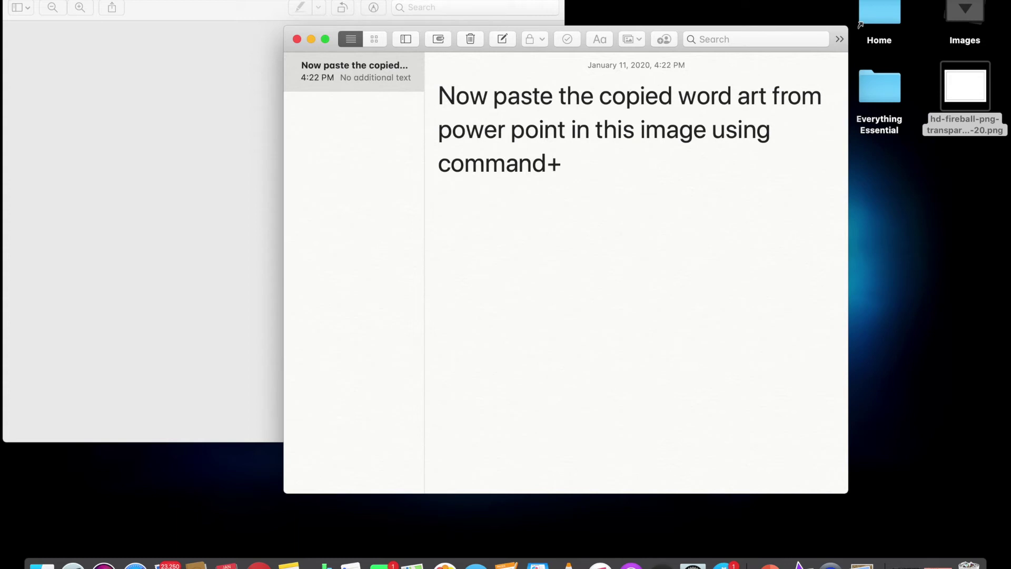
pyautogui.write('V and save the i')
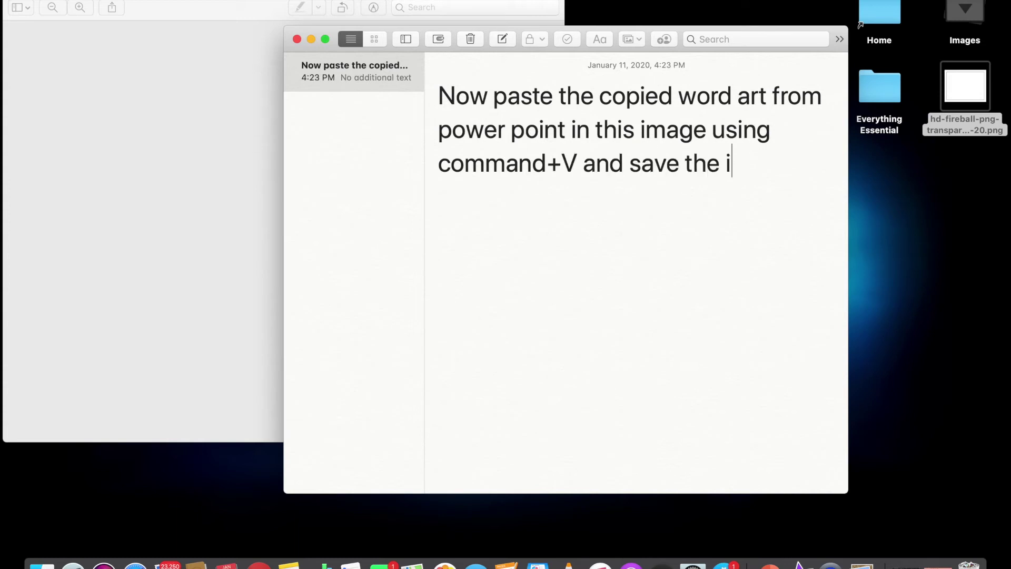
pyautogui.write('mage..')
pyautogui.click(311, 39)
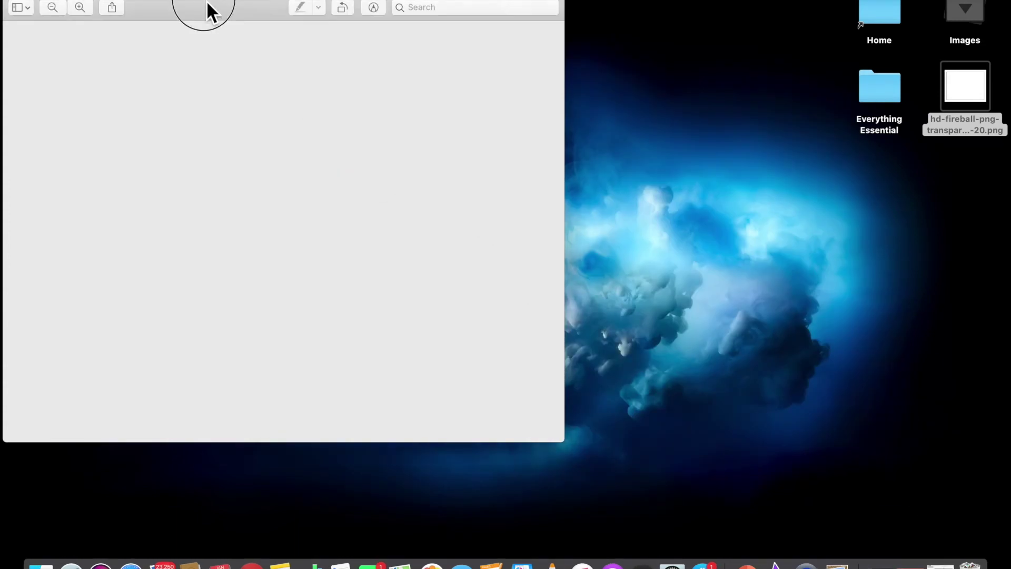
pyautogui.press('super+v')
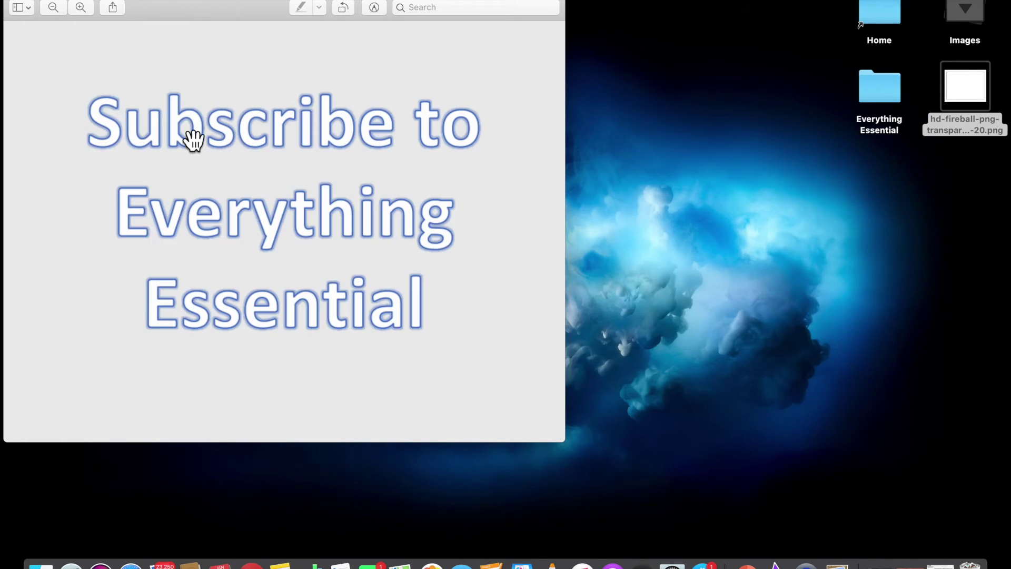
pyautogui.press('super+s')
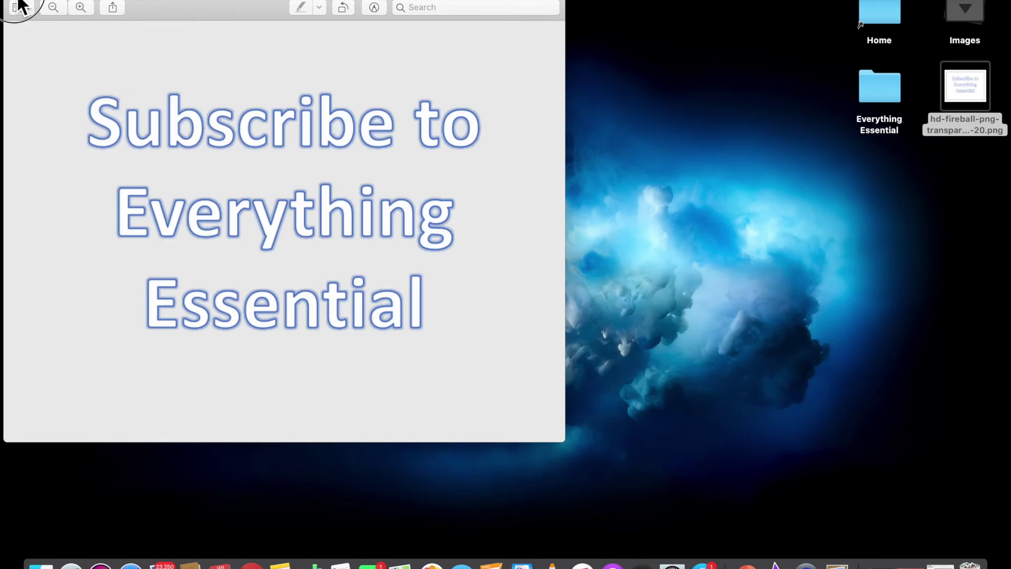
pyautogui.press('super+w')
# Step: Write a note to insert the picture into the iMovie project, then return to iMovie
pyautogui.write('Now go t')
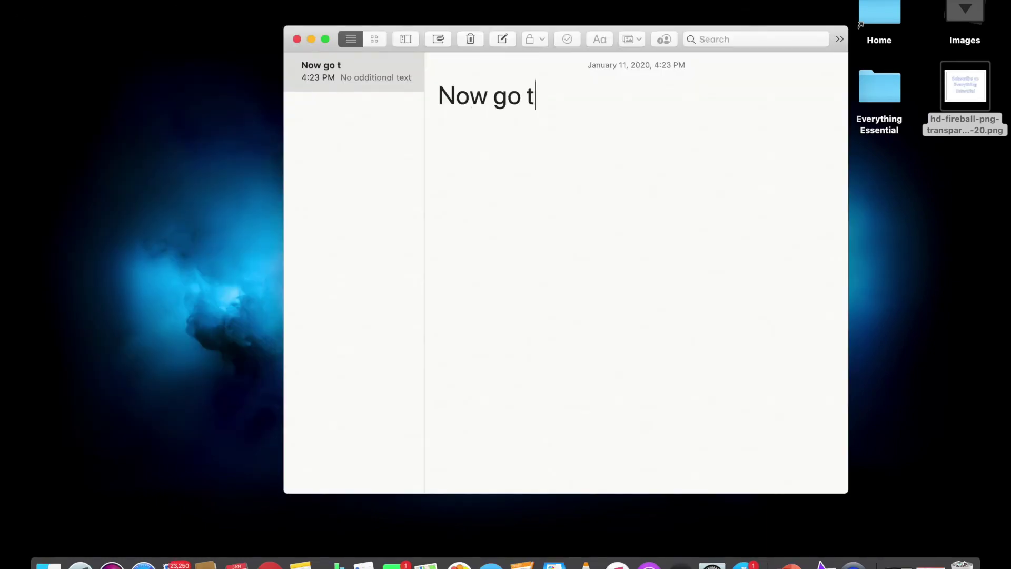
pyautogui.write('movie and')
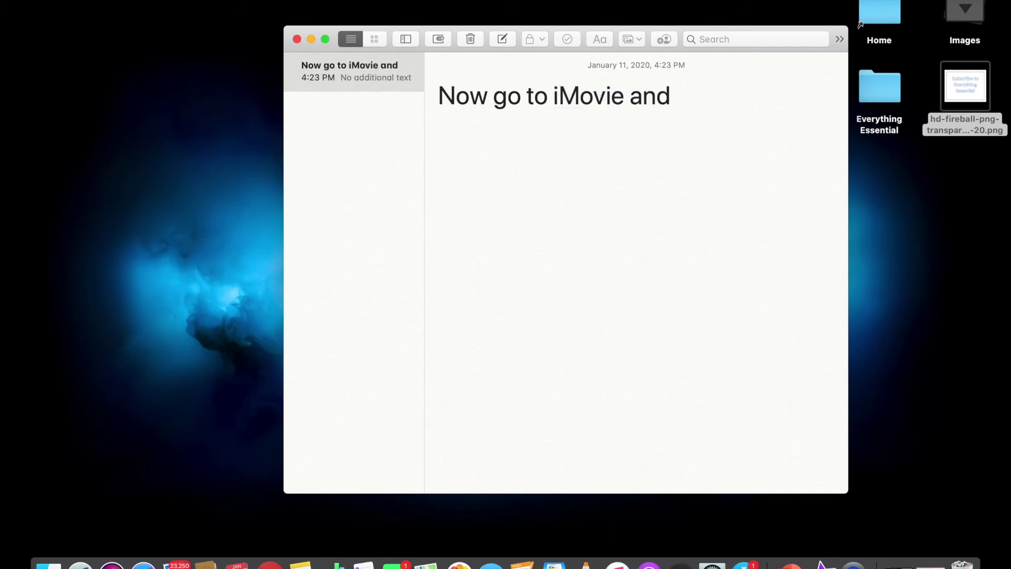
pyautogui.write(' in')
pyautogui.write('sert the picture ')
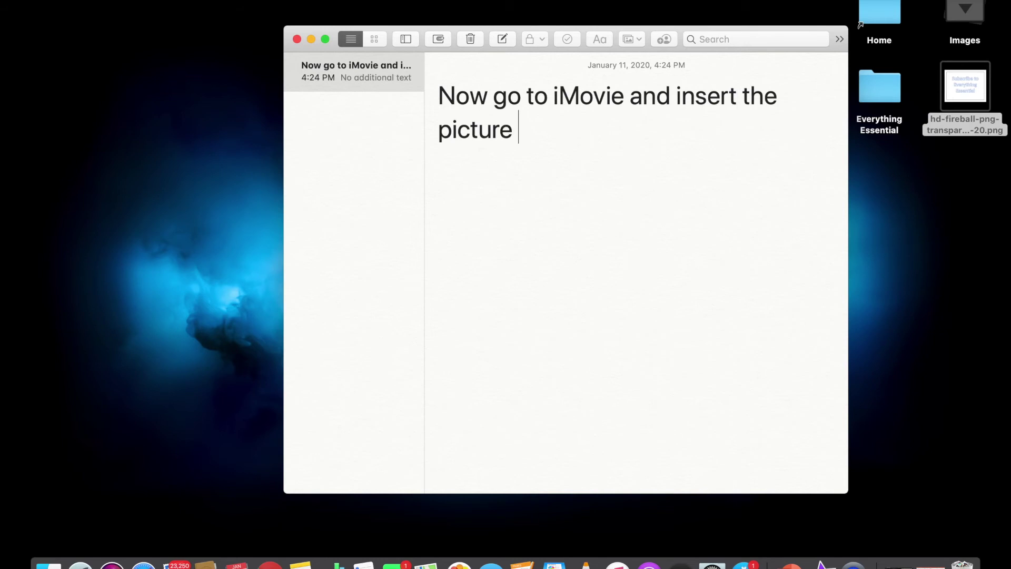
pyautogui.write('into the project...')
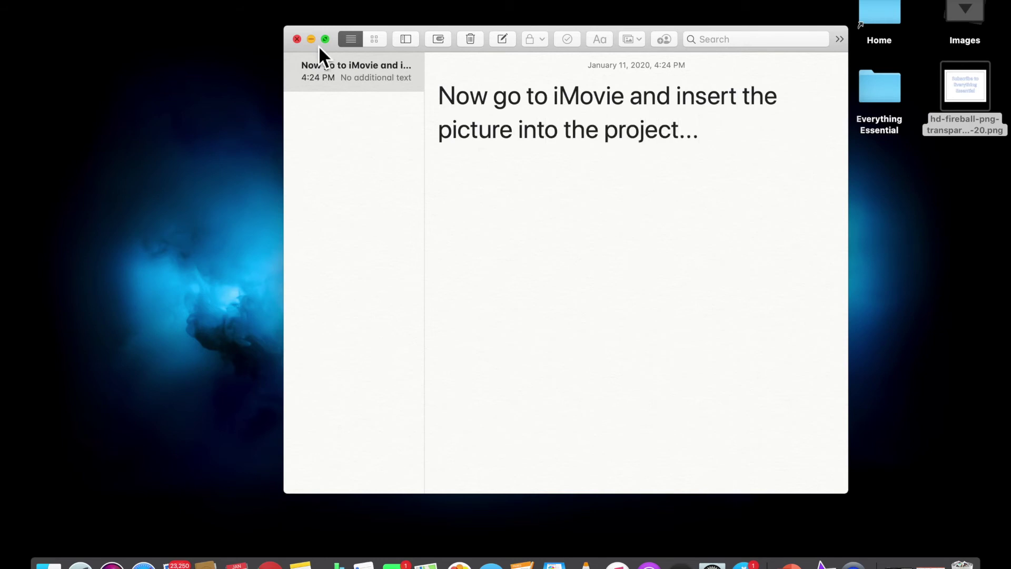
pyautogui.click(312, 39)
pyautogui.click(772, 521)
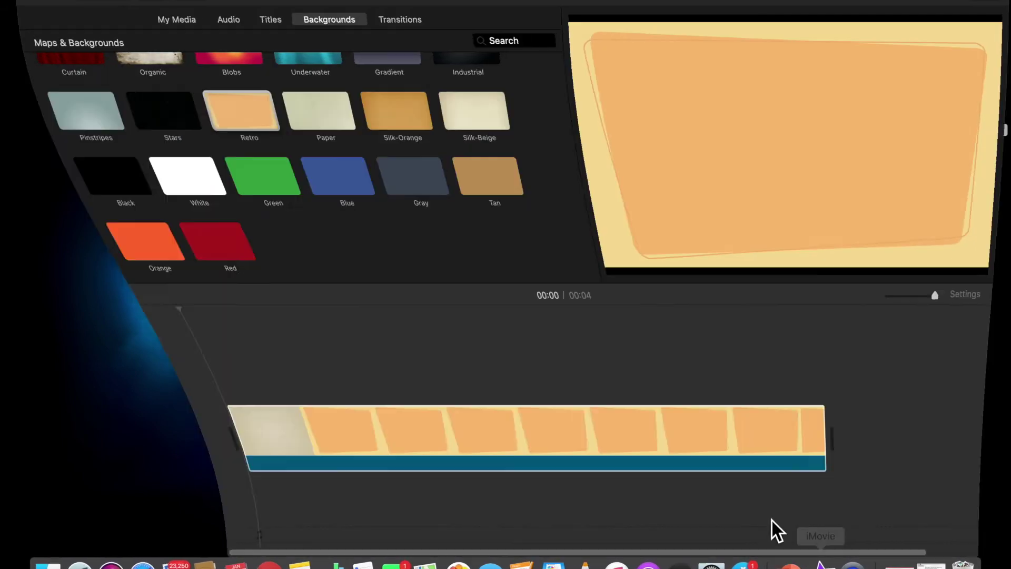
# Step: Overlay the WordArt PNG above the Retro clip aligned to its start, and note 'Now you can edit the appearance'
pyautogui.moveTo(822, 7); pyautogui.dragTo(668, 7)
pyautogui.moveTo(978, 94)
pyautogui.mouseDown()
pyautogui.moveTo(491, 416)
pyautogui.moveTo(22, 379)
pyautogui.mouseUp()
pyautogui.moveTo(389, 13)
pyautogui.mouseDown()
pyautogui.moveTo(575, 7)
pyautogui.moveTo(530, 5)
pyautogui.mouseUp()
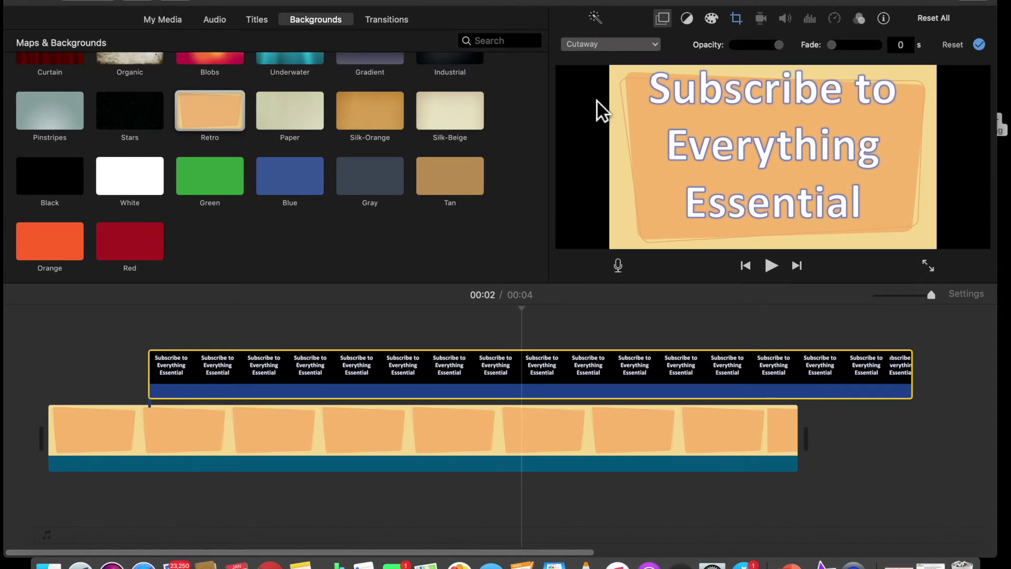
pyautogui.moveTo(194, 362); pyautogui.dragTo(100, 368)
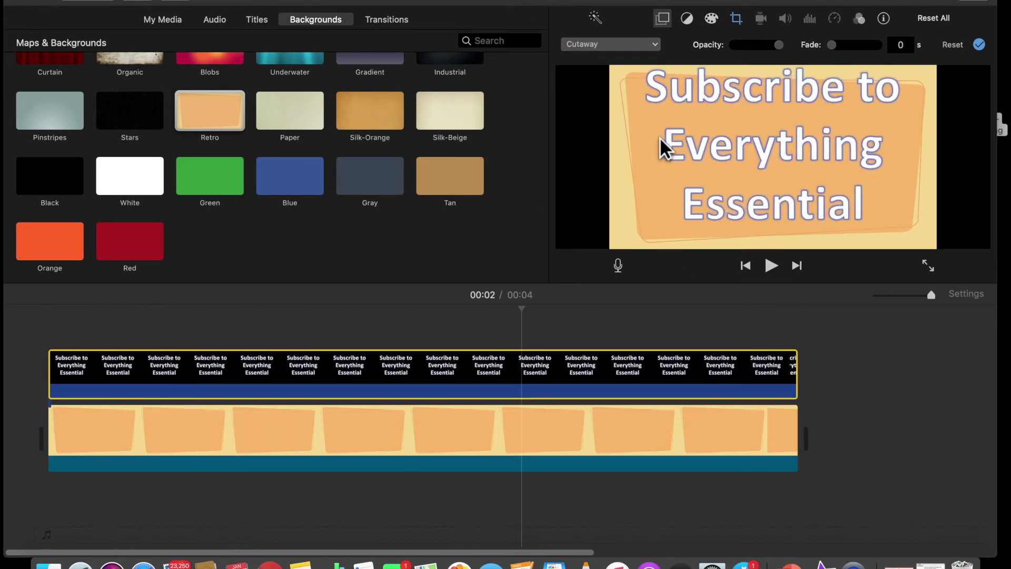
pyautogui.press('super+Tab')
pyautogui.write('Now')
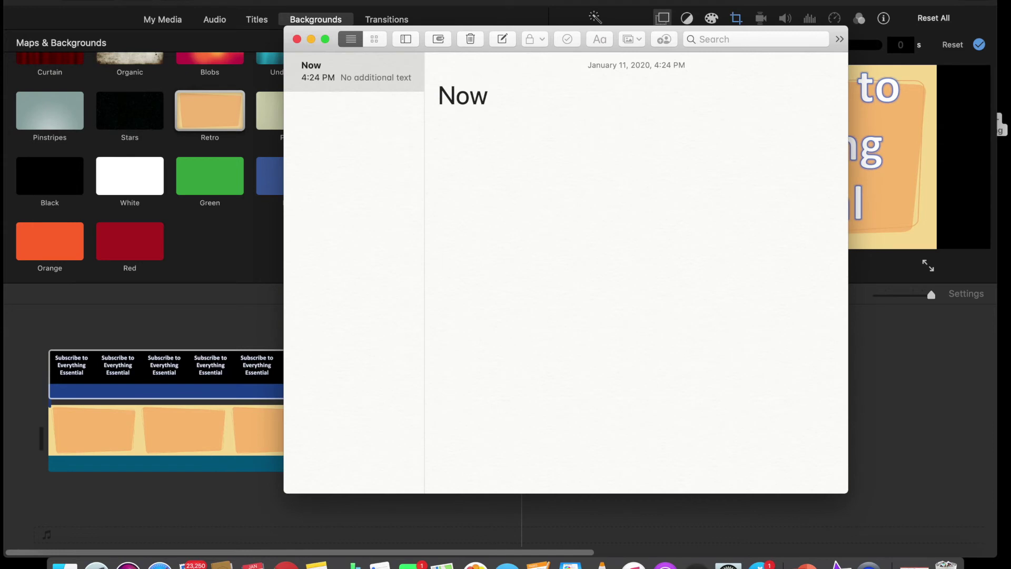
pyautogui.write(' you can edit th')
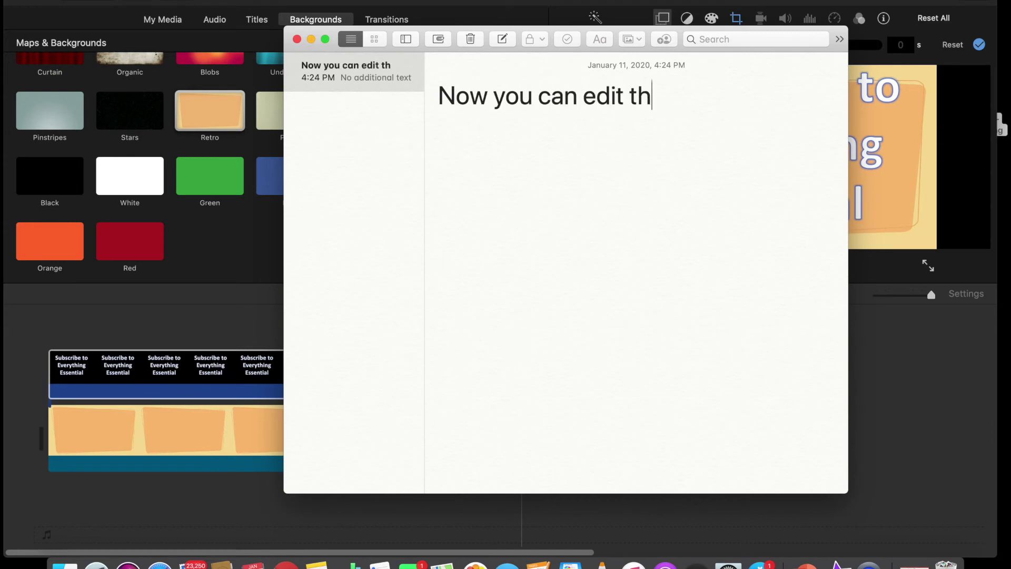
pyautogui.write('e appearance according to')
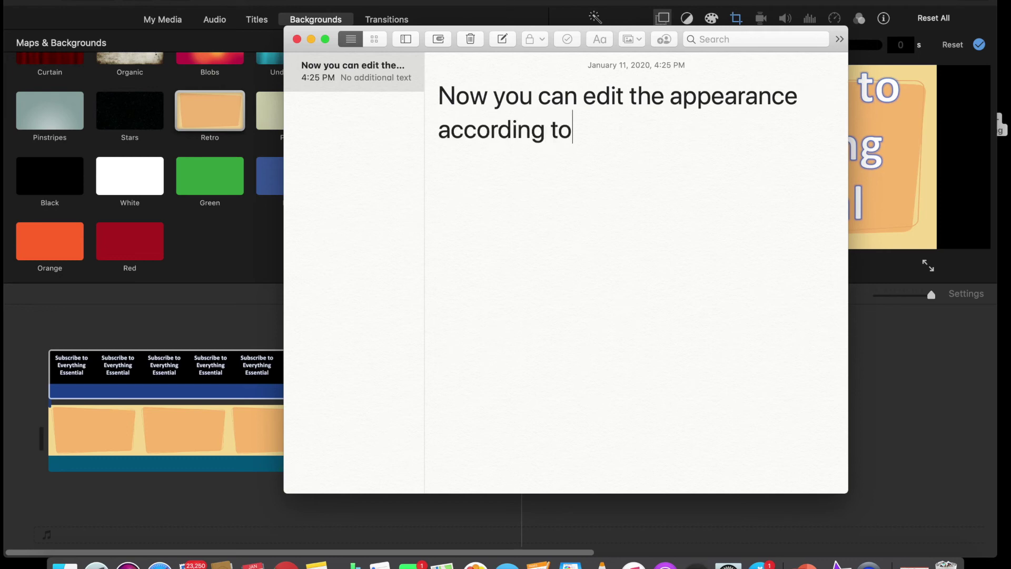
pyautogui.write(' your need....')
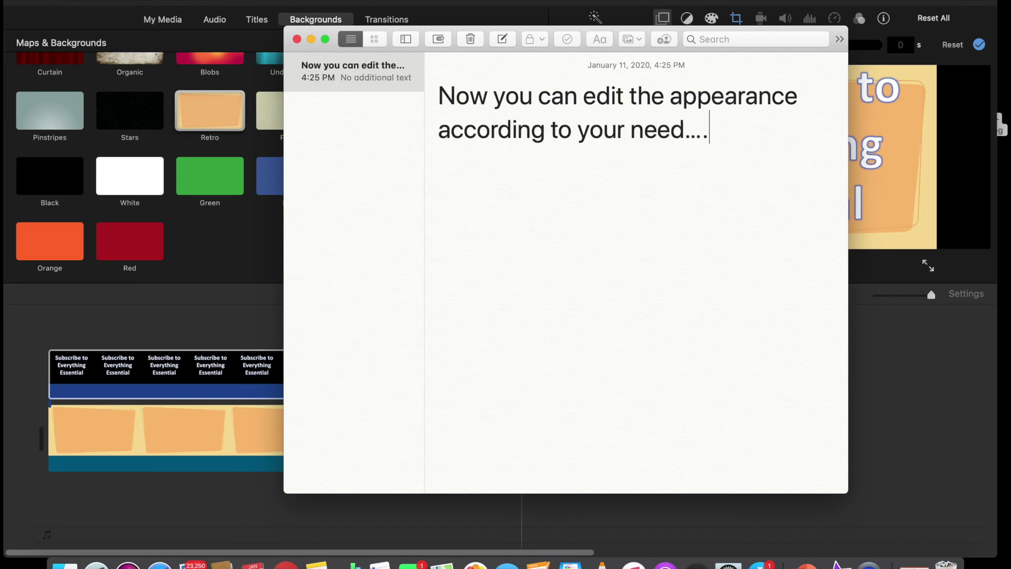
# Step: Back in the iMovie project, make the WordArt overlay Picture in Picture, enlarged to fill most of the frame
pyautogui.click(311, 39)
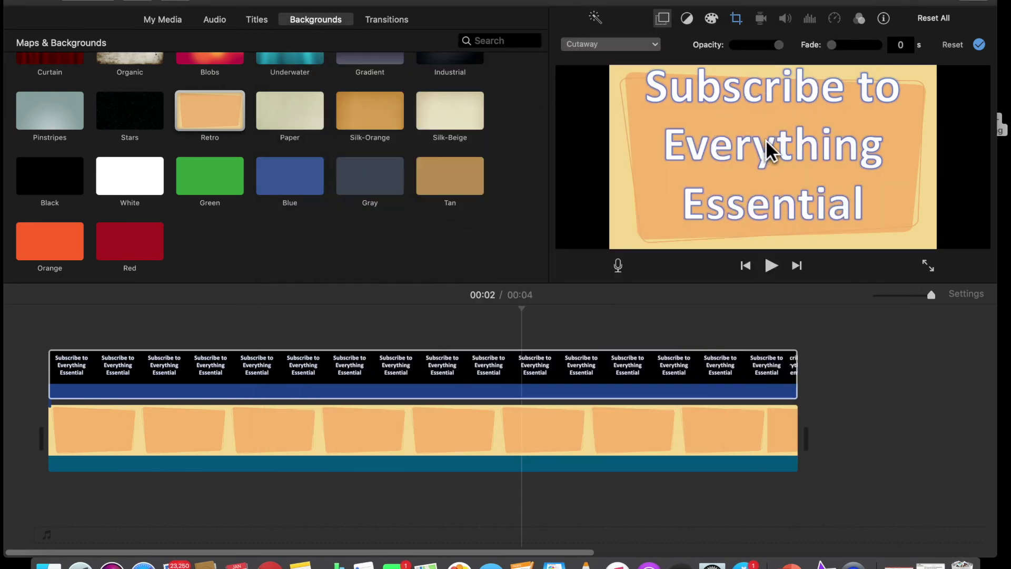
pyautogui.click(611, 44)
pyautogui.click(608, 95)
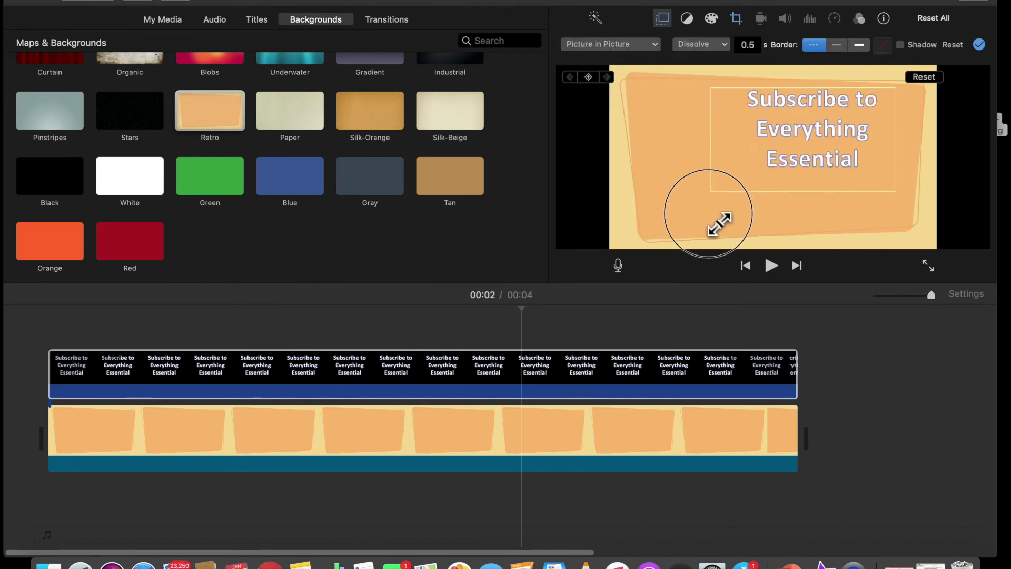
pyautogui.moveTo(814, 134); pyautogui.dragTo(661, 223)
pyautogui.click(792, 115)
pyautogui.moveTo(792, 115); pyautogui.dragTo(788, 116)
# Step: Give the inset a Zoom transition and a drop shadow
pyautogui.click(725, 46)
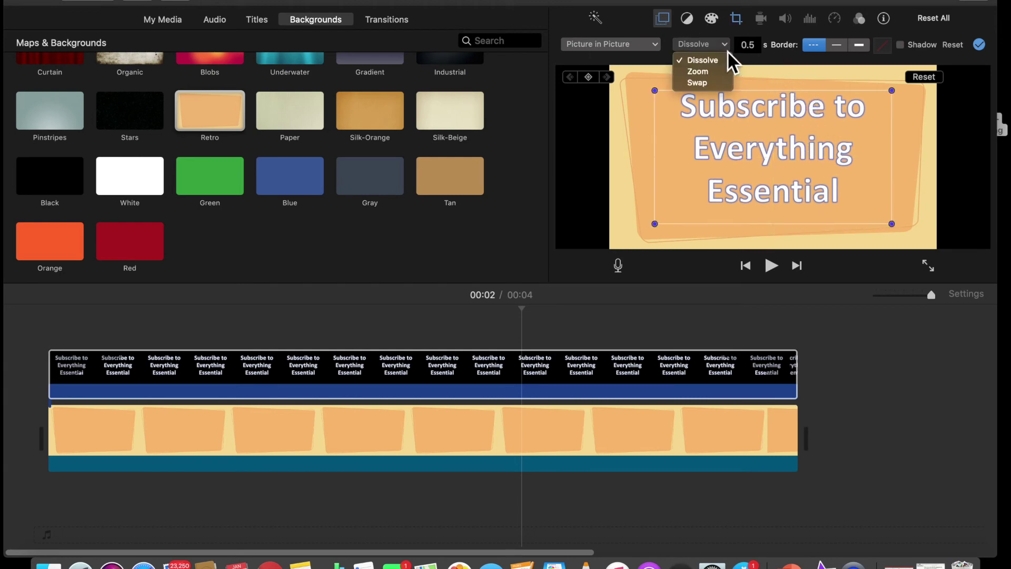
pyautogui.click(707, 71)
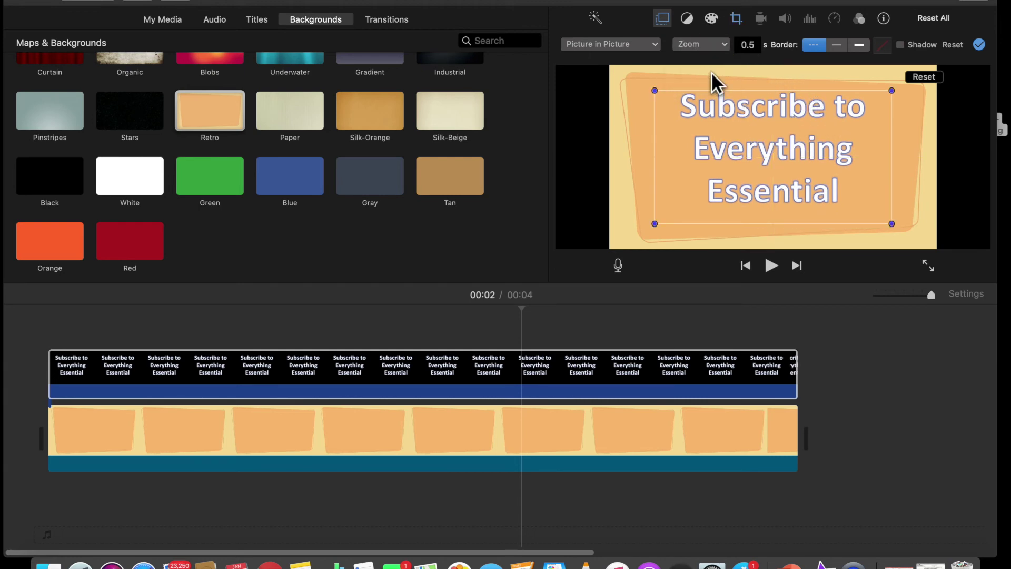
pyautogui.click(901, 45)
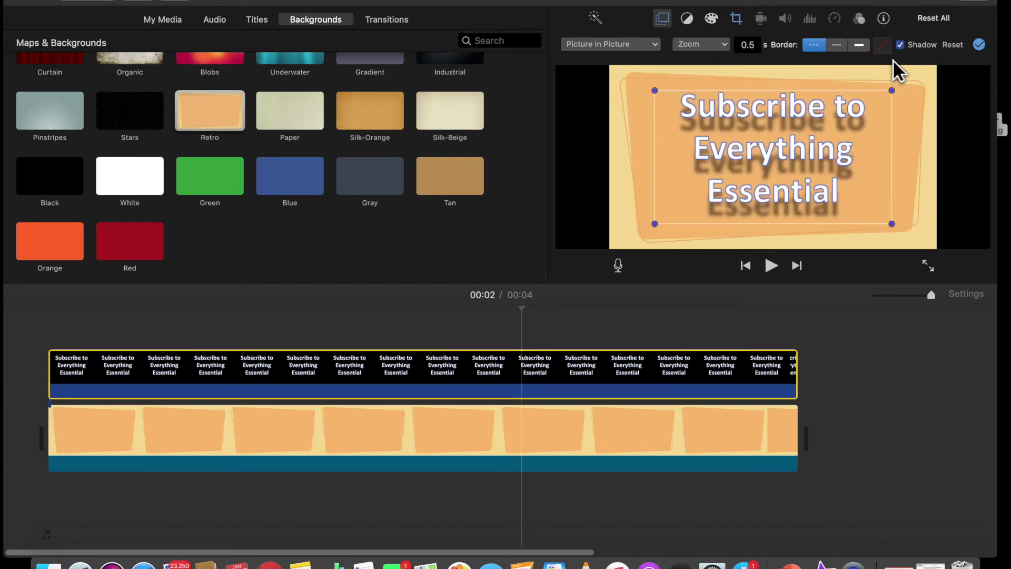
pyautogui.click(449, 459)
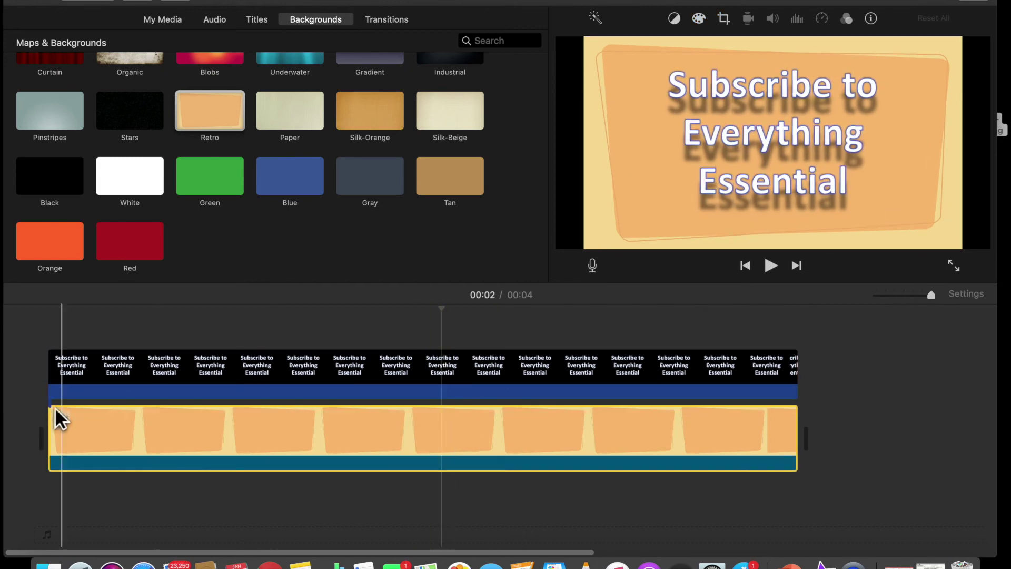
# Step: Preview the project, then write 'Thank You for watching the Video' as the note's first line
pyautogui.press('space')
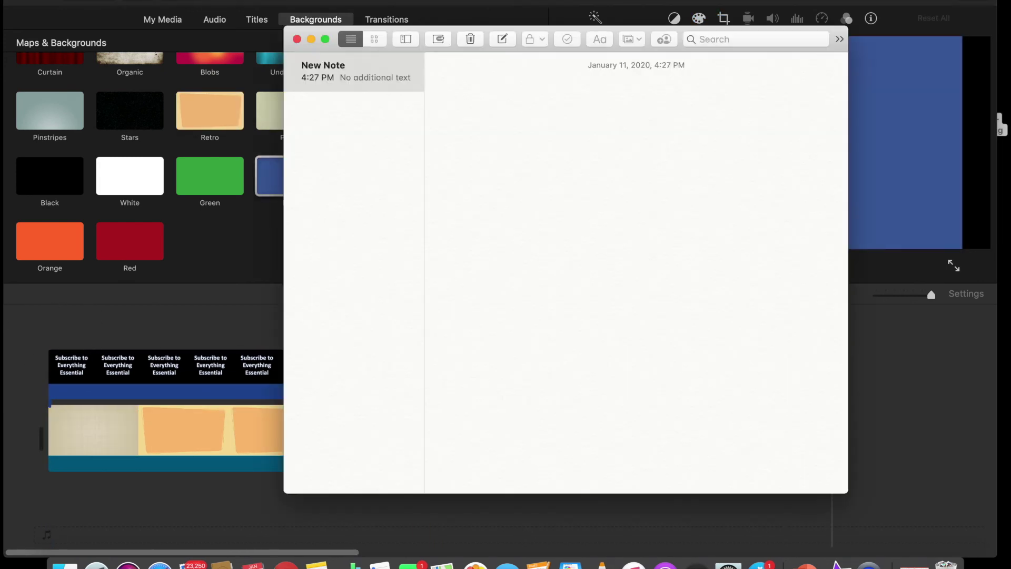
pyautogui.write('Thank')
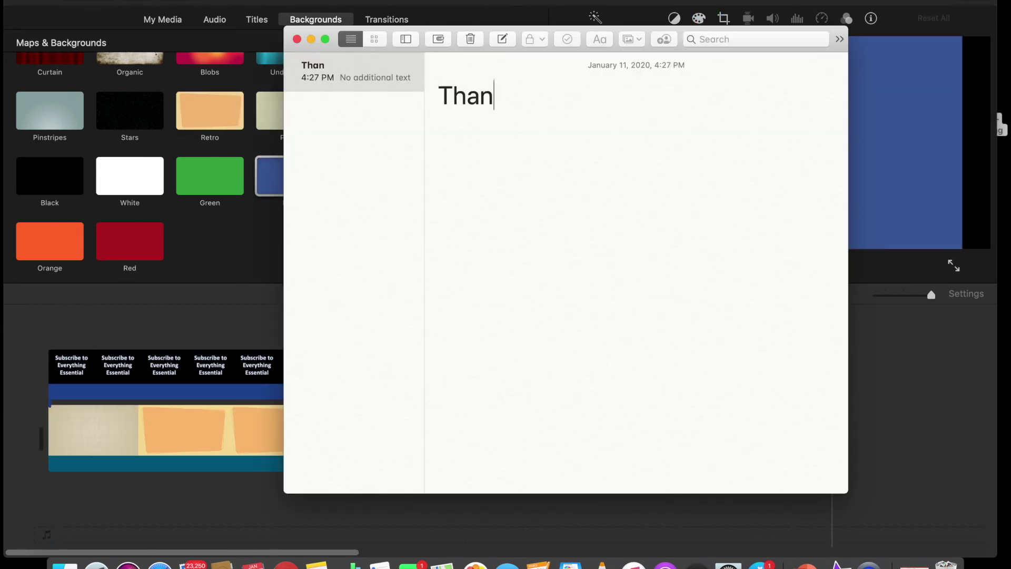
pyautogui.write(' You for watching the V')
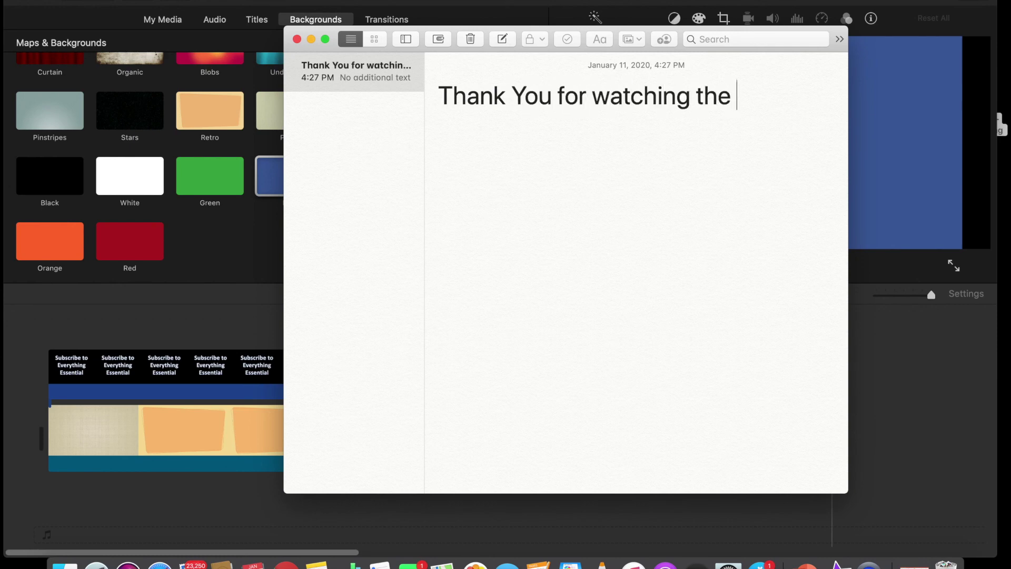
pyautogui.write('ideo')
pyautogui.press('Return')
# Step: Add 'Don’t forget to Like and Subscribe t channel for more essential stuff...' and a ':)' line
pyautogui.write('Do')
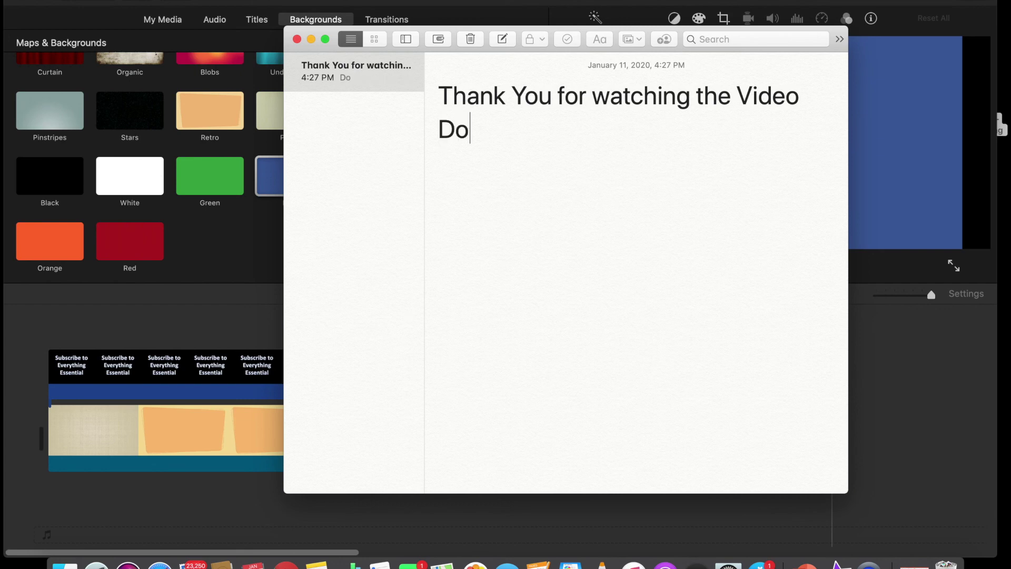
pyautogui.write('n’t forget to Like')
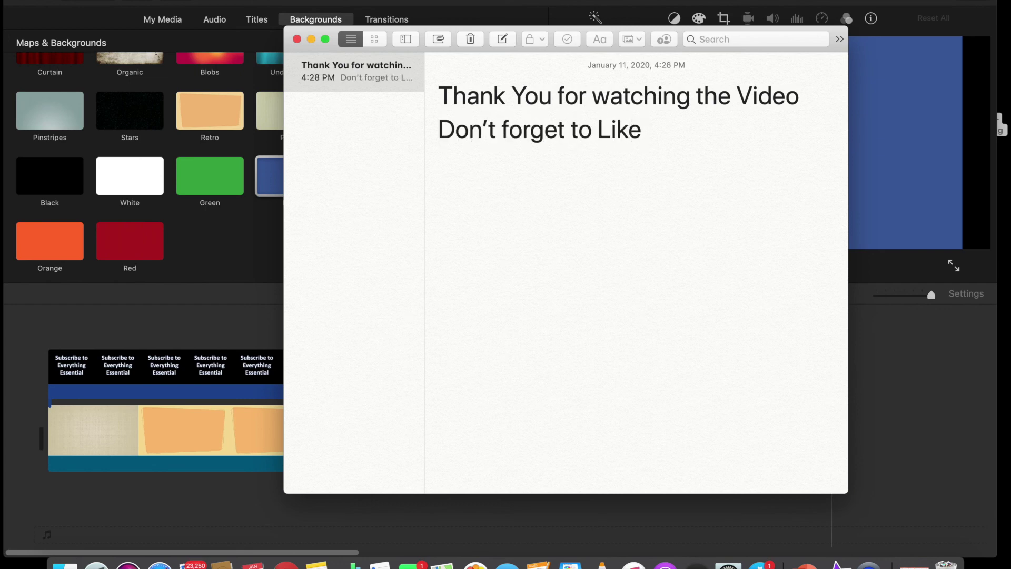
pyautogui.write(' and Subscribe t')
pyautogui.write('channel for more essential stuff...')
pyautogui.press('Return')
pyautogui.write(':)')
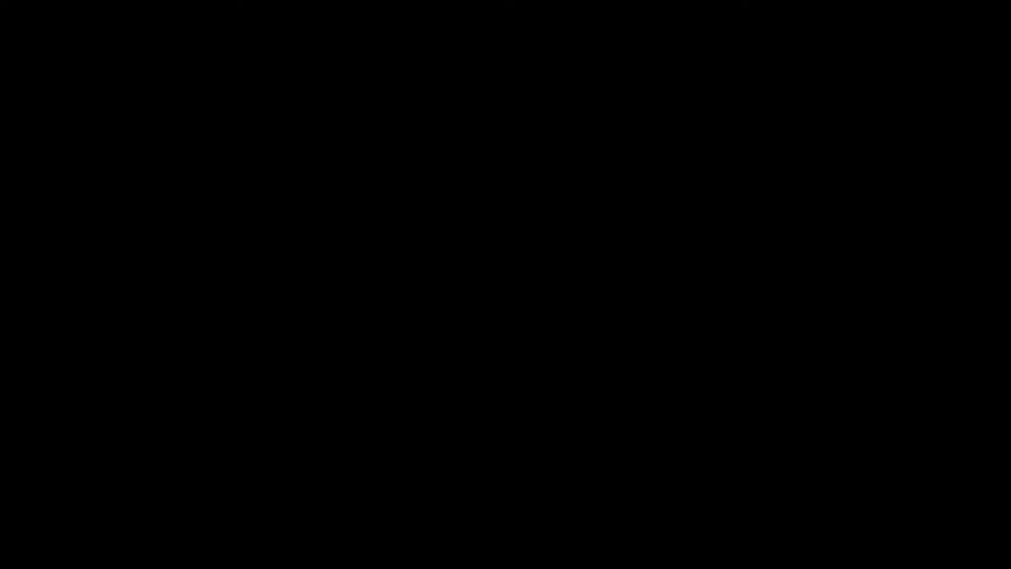